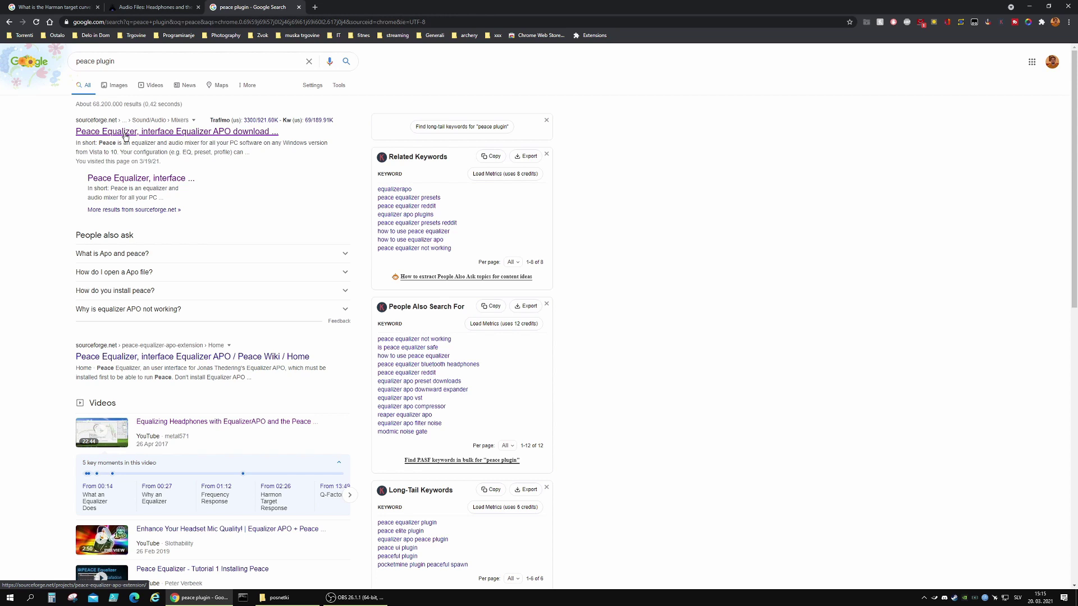
- Find the Equalizer APO project through the Peace Equalizer page on SourceForge and download Equalizer APO
{"action": "left_click", "coordinate": [124, 134]}
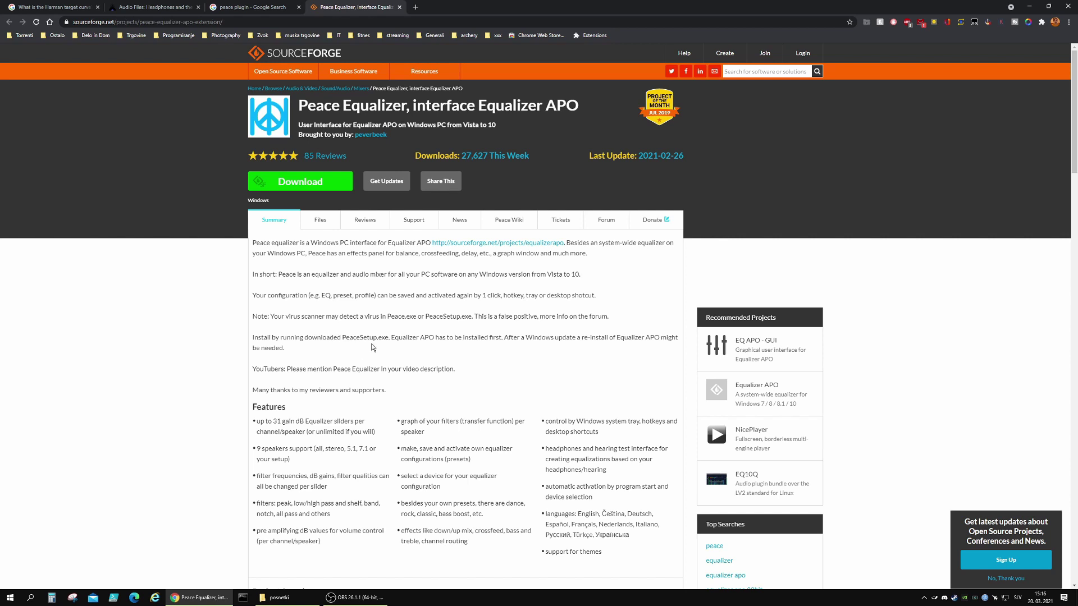
{"action": "middle_click", "coordinate": [486, 244]}
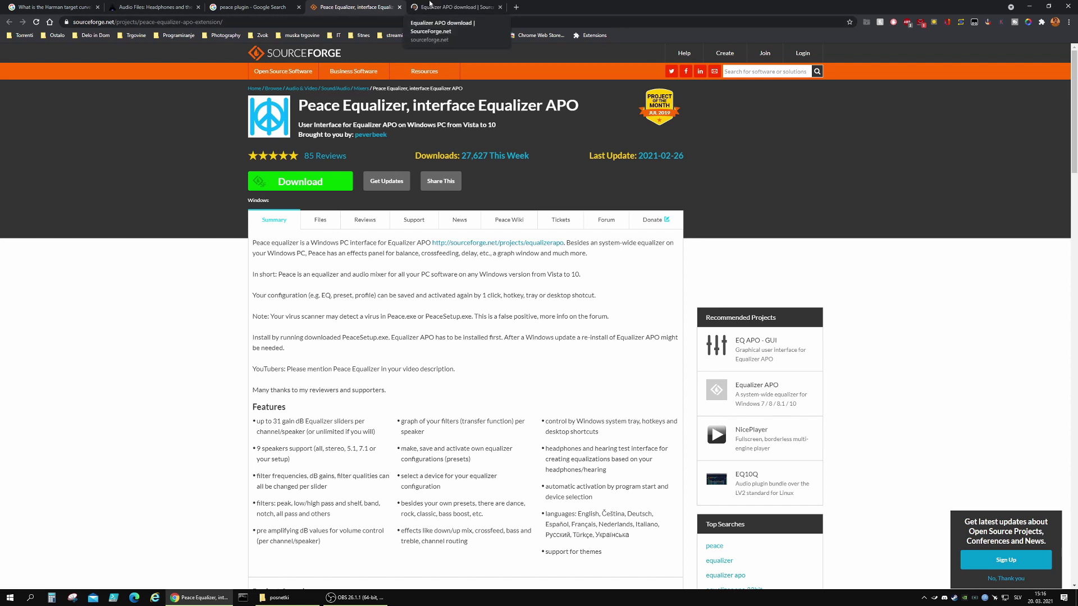
{"action": "key", "text": "ctrl+Tab"}
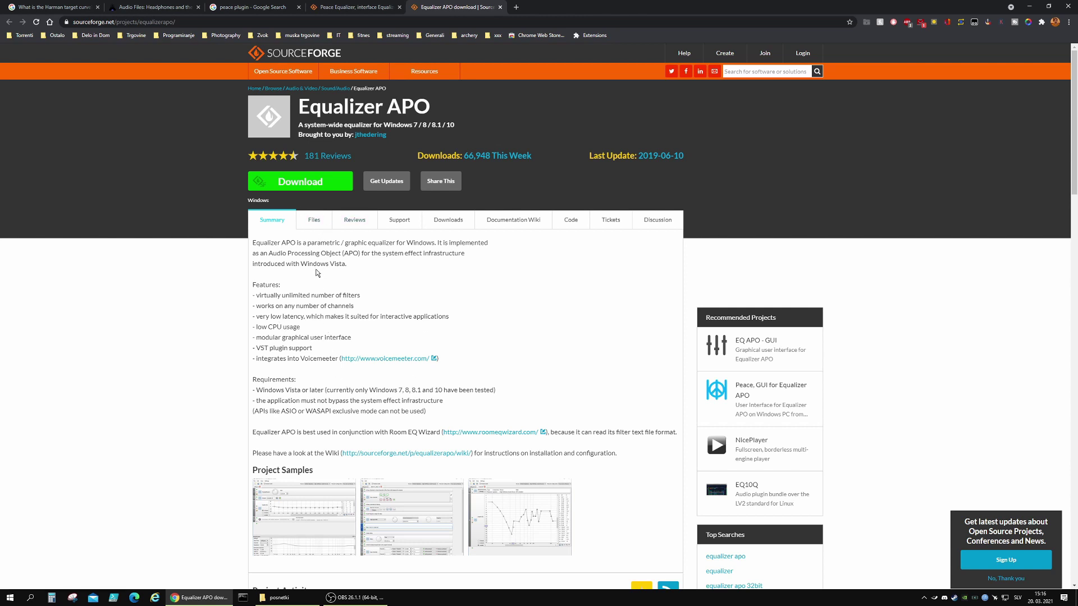
{"action": "left_click", "coordinate": [301, 181]}
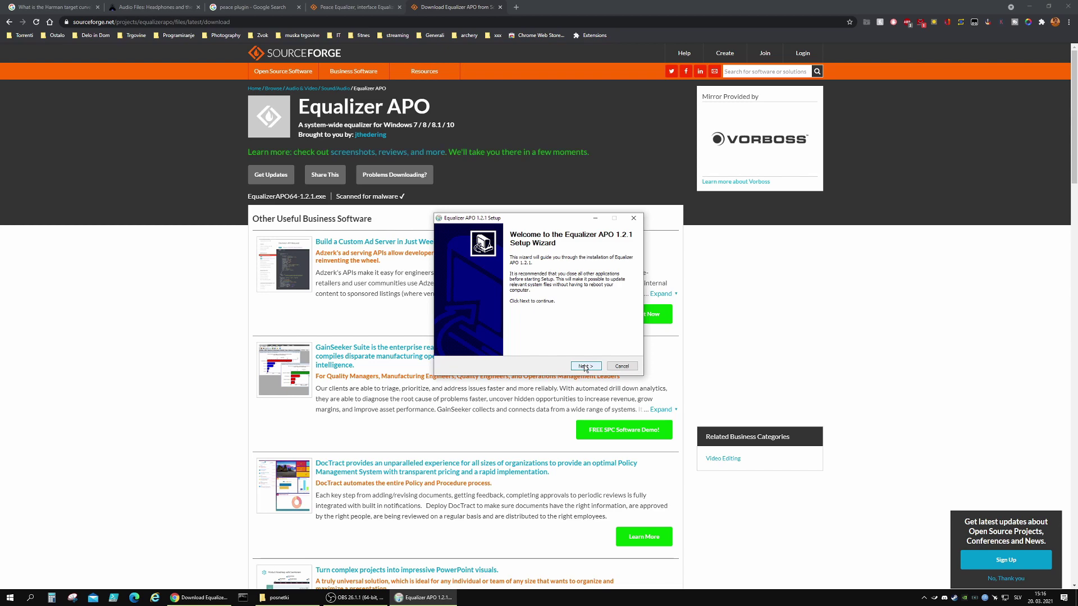
- Accept the license in the Equalizer APO 1.2.1 setup and install it into C:\Program Files\EqualizerAPO
{"action": "left_click", "coordinate": [585, 366]}
{"action": "scroll", "coordinate": [586, 368], "scroll_direction": "down", "scroll_amount": 3}
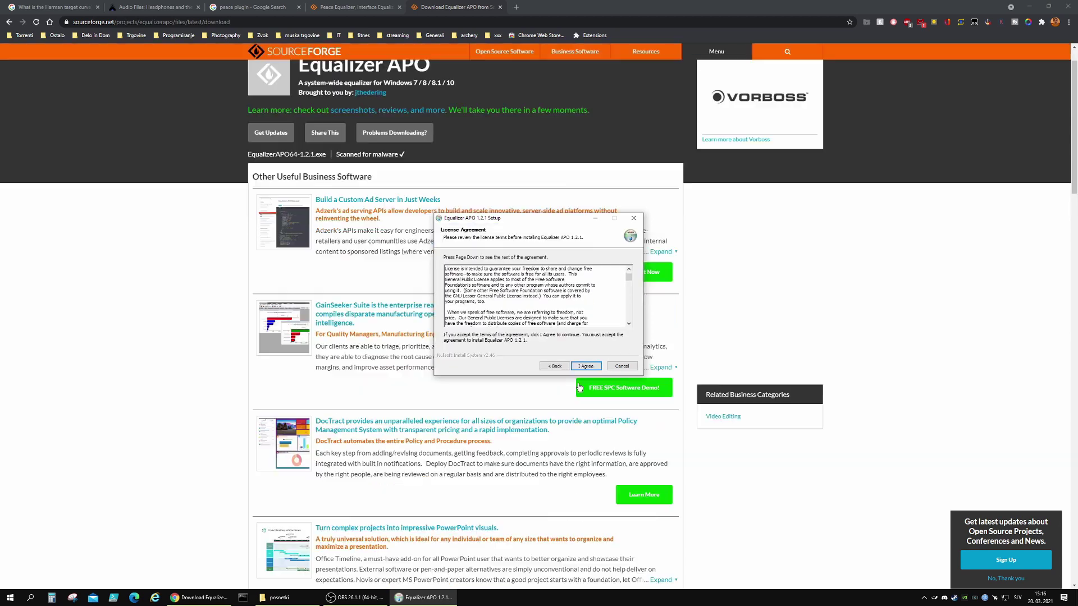
{"action": "left_click", "coordinate": [586, 366]}
{"action": "left_click", "coordinate": [585, 366]}
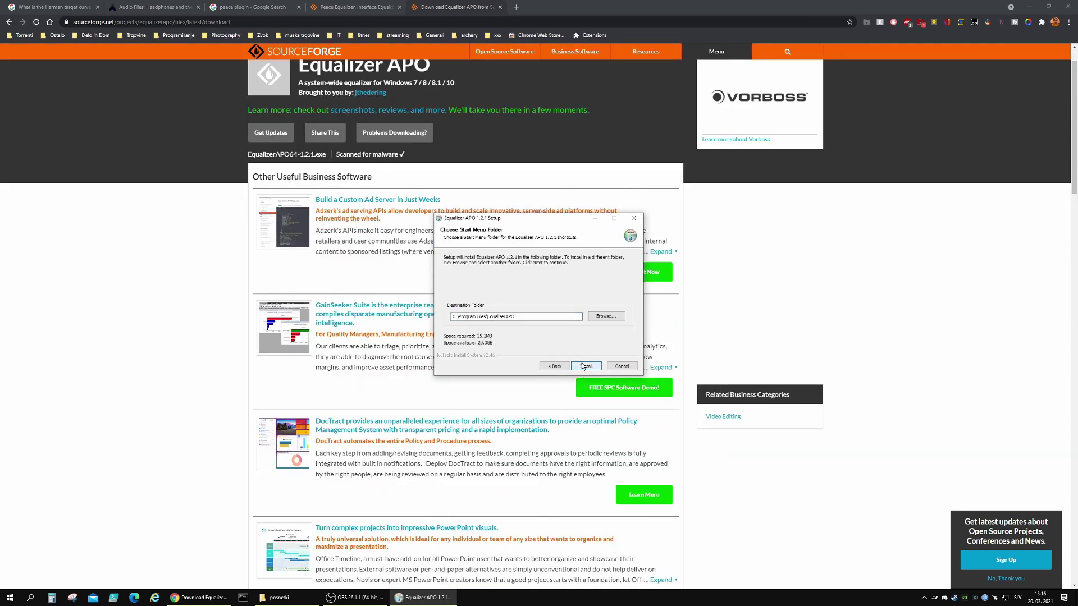
{"action": "left_click", "coordinate": [586, 366]}
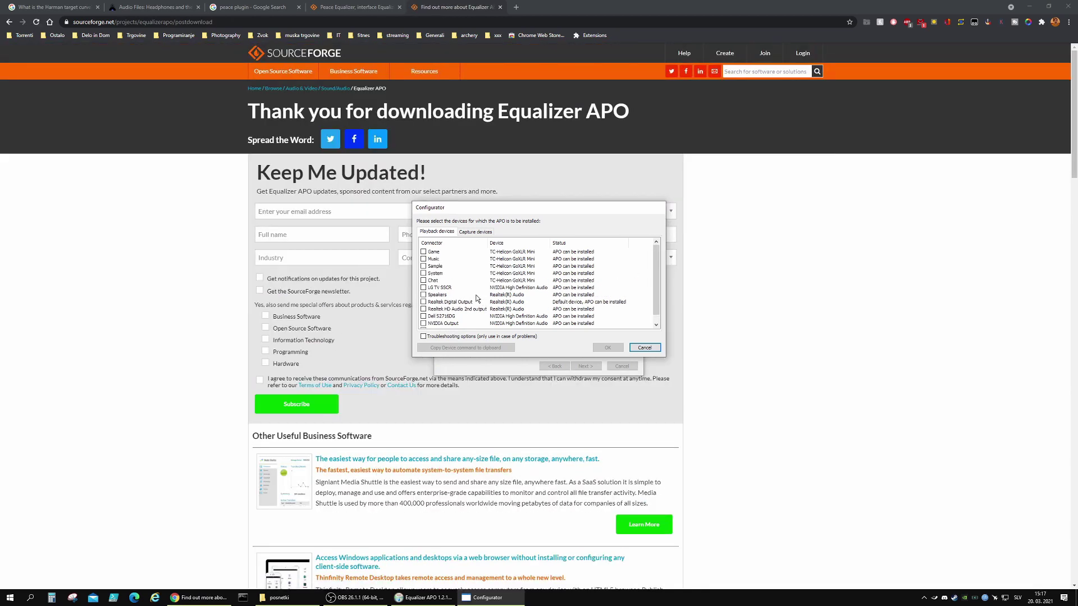
- Select the System playback device of the TC-Helicon GoXLR Mini for the APO and finish the Equalizer APO setup
{"action": "scroll", "coordinate": [465, 299], "scroll_direction": "down", "scroll_amount": 1}
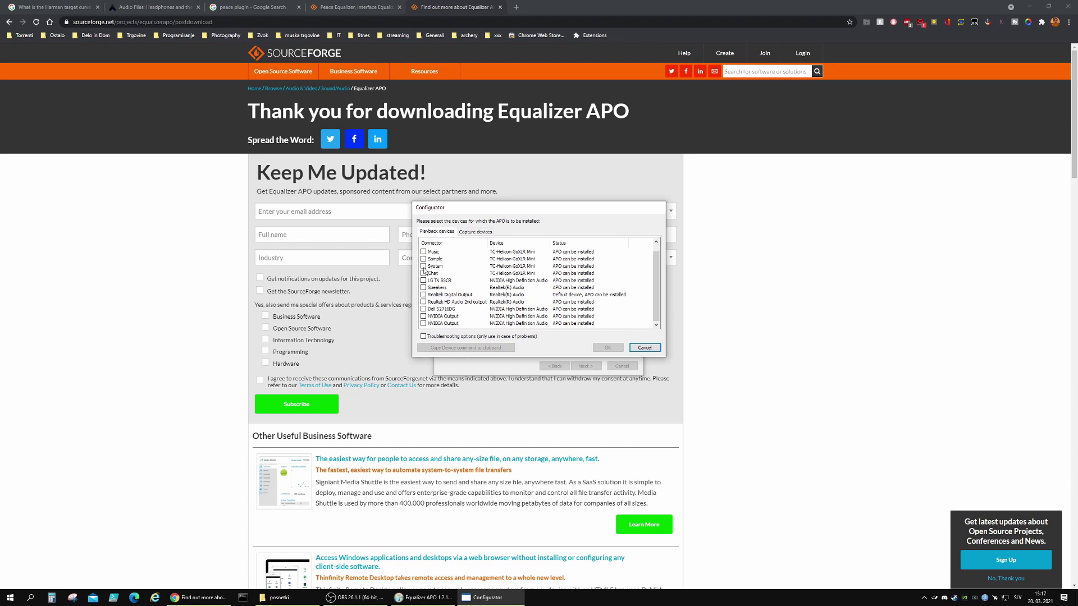
{"action": "left_click", "coordinate": [476, 232]}
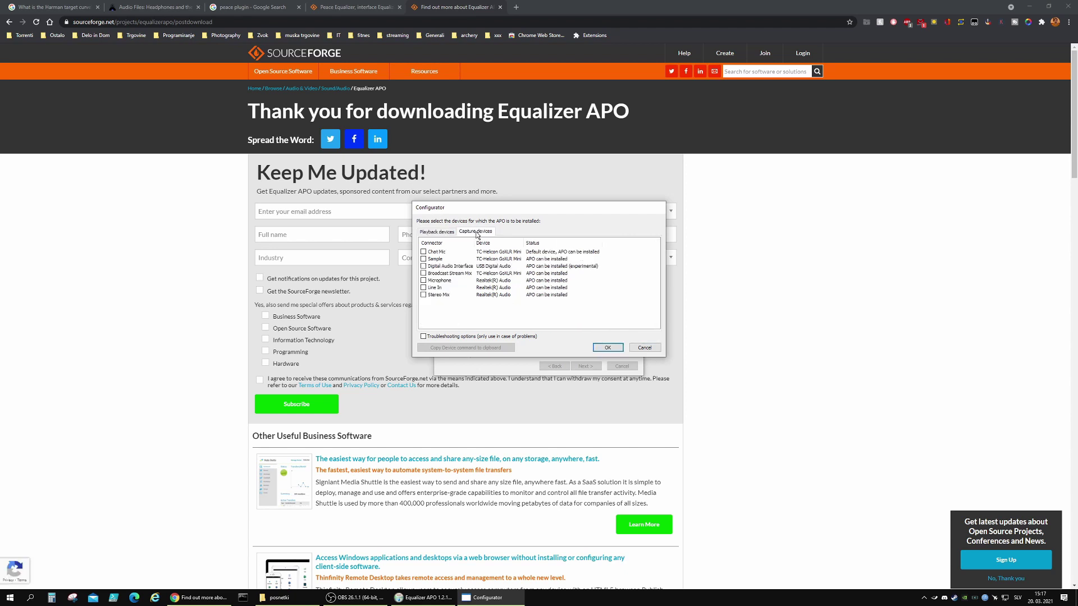
{"action": "left_click", "coordinate": [443, 232]}
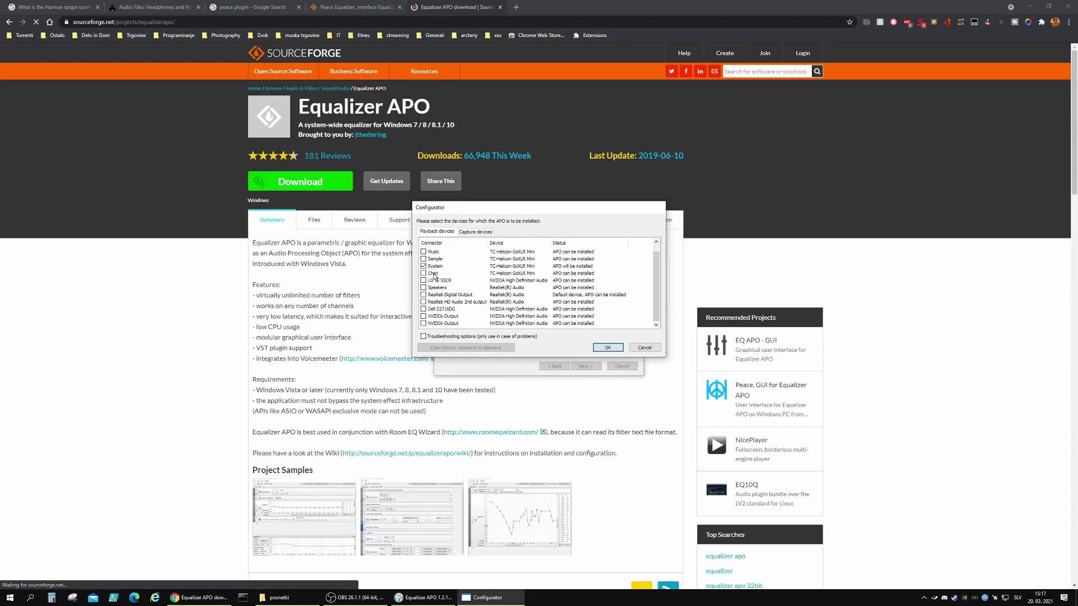
{"action": "left_click", "coordinate": [611, 350]}
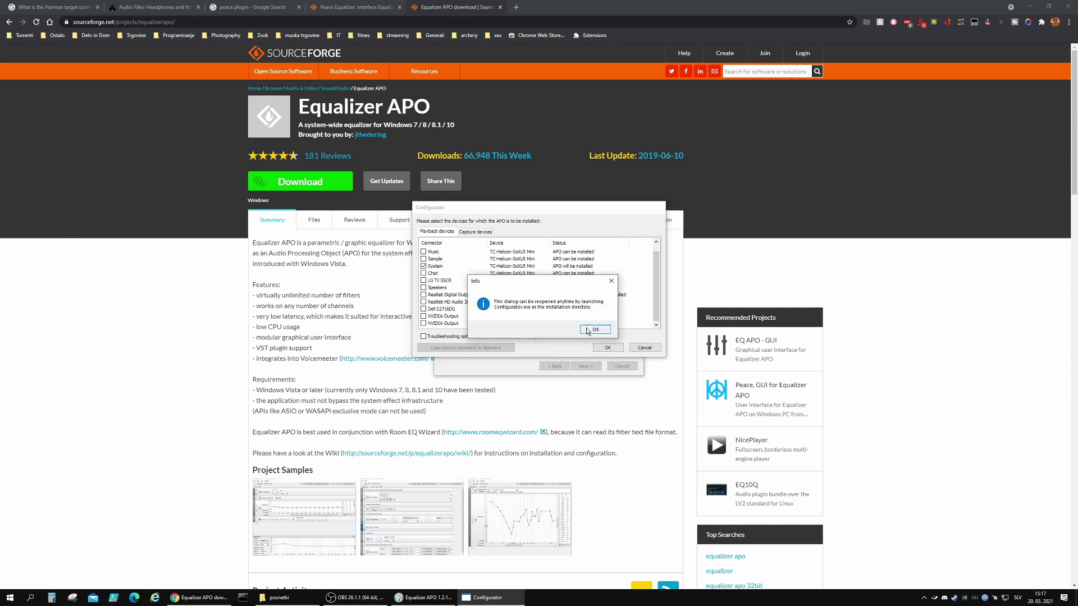
{"action": "left_click", "coordinate": [594, 330]}
{"action": "left_click", "coordinate": [587, 366]}
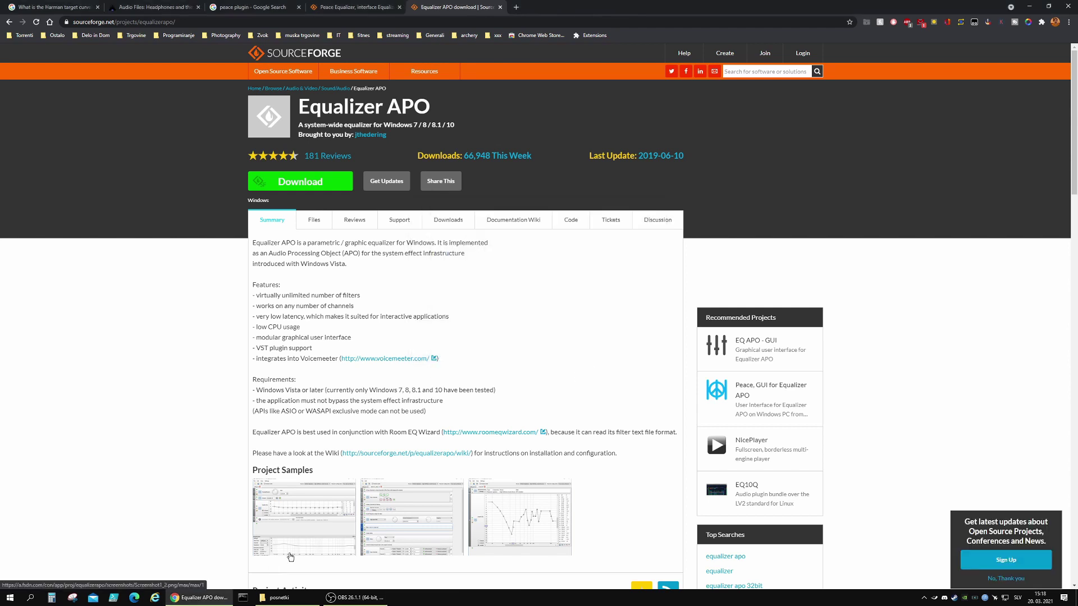
- Download Peace Equalizer from its SourceForge page and launch the downloaded PeaceSetup installer
{"action": "key", "text": "super+d"}
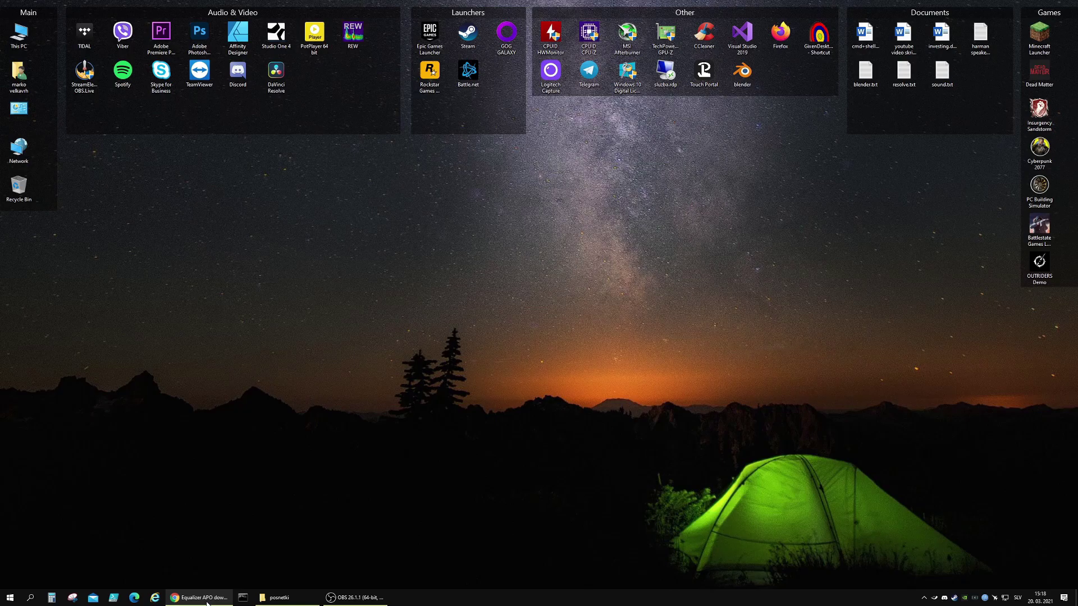
{"action": "left_click", "coordinate": [207, 598]}
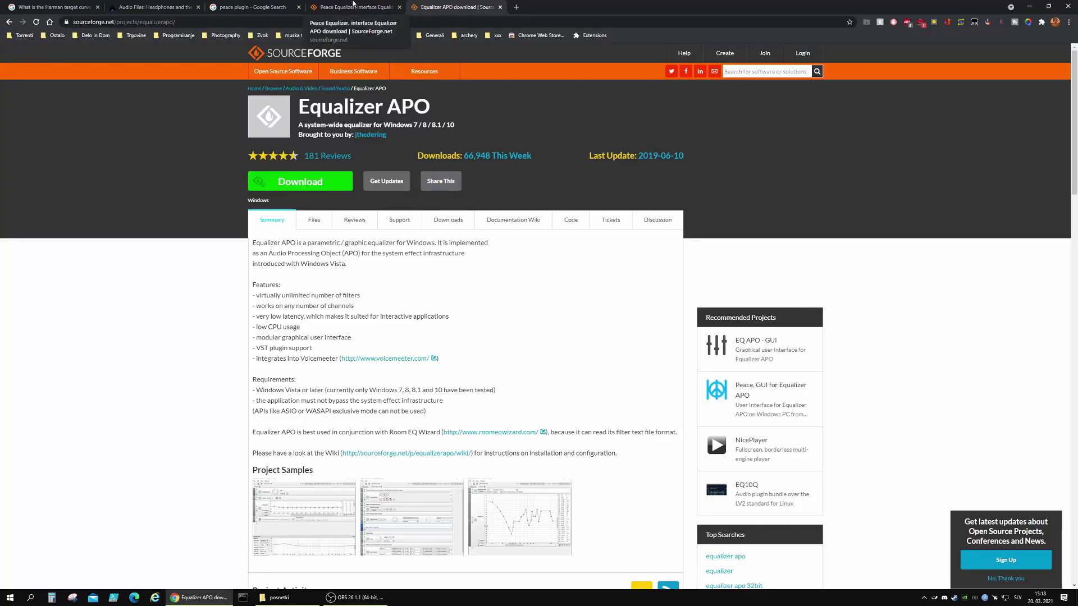
{"action": "left_click", "coordinate": [354, 7]}
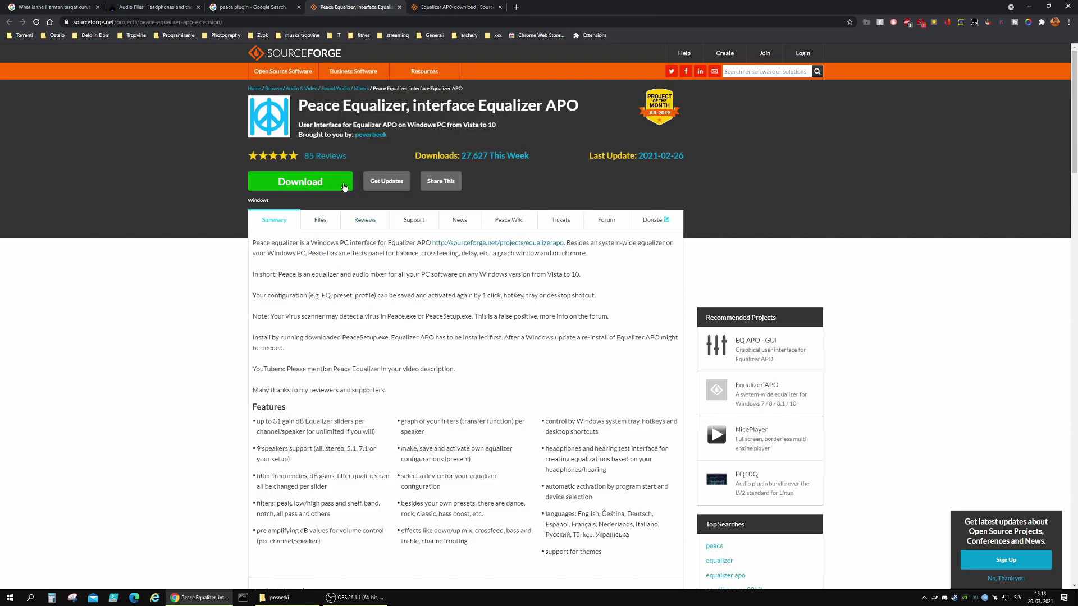
{"action": "left_click", "coordinate": [318, 186]}
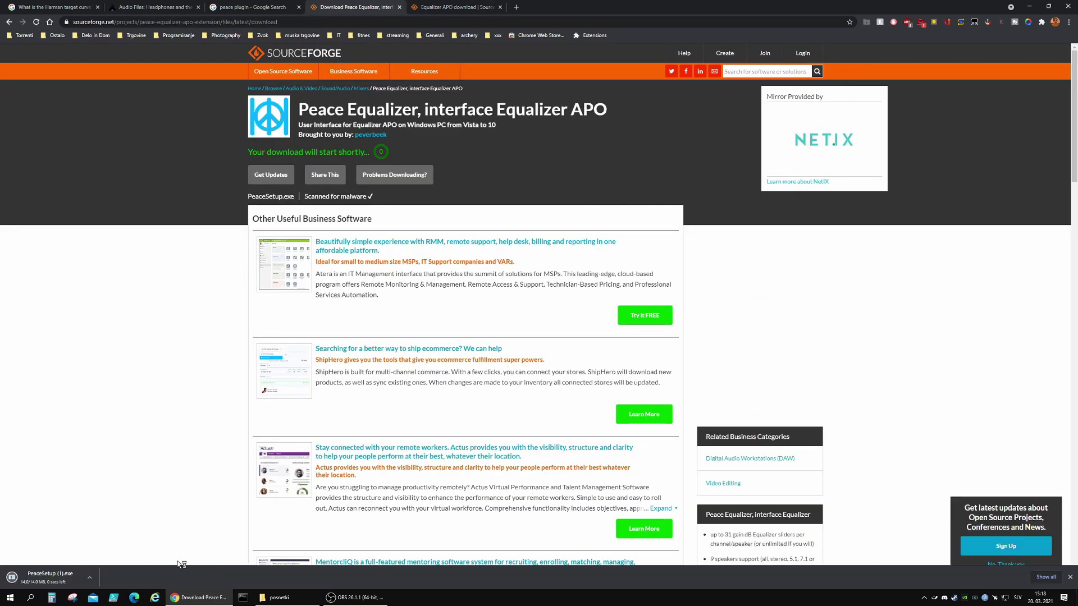
{"action": "left_click", "coordinate": [49, 580]}
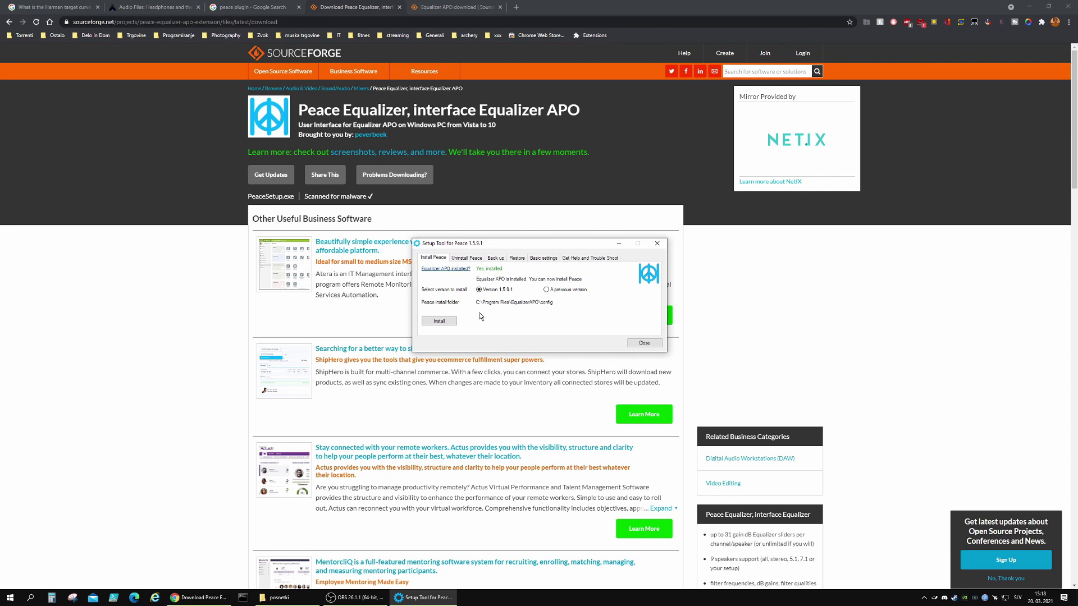
- Look through the uninstall, backup, restore, basic settings and help pages of the setup tool, and install Peace
{"action": "left_click", "coordinate": [467, 259]}
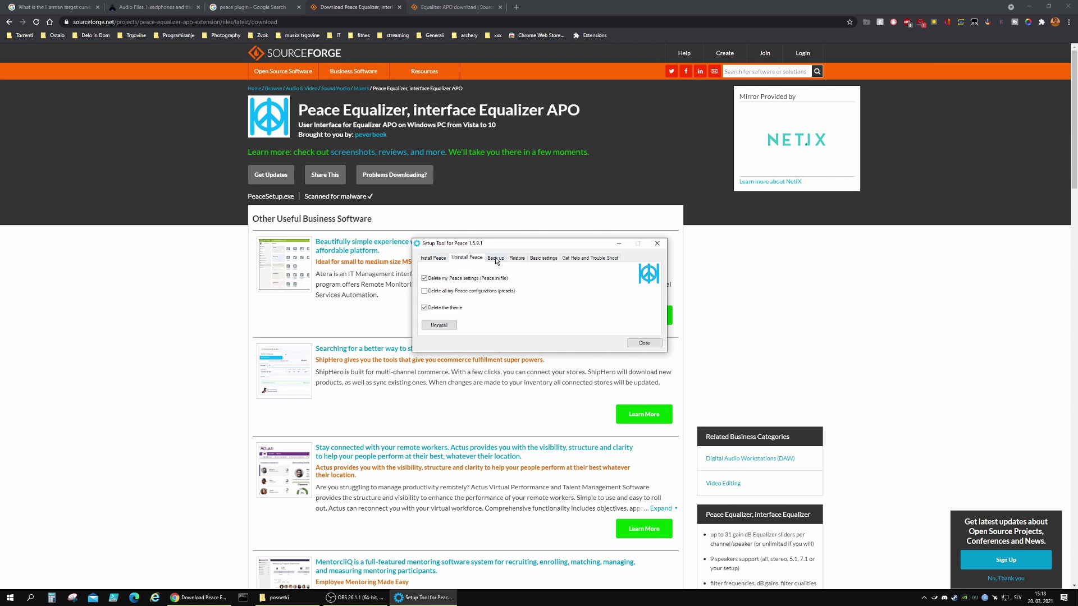
{"action": "left_click", "coordinate": [497, 260]}
{"action": "left_click", "coordinate": [517, 258]}
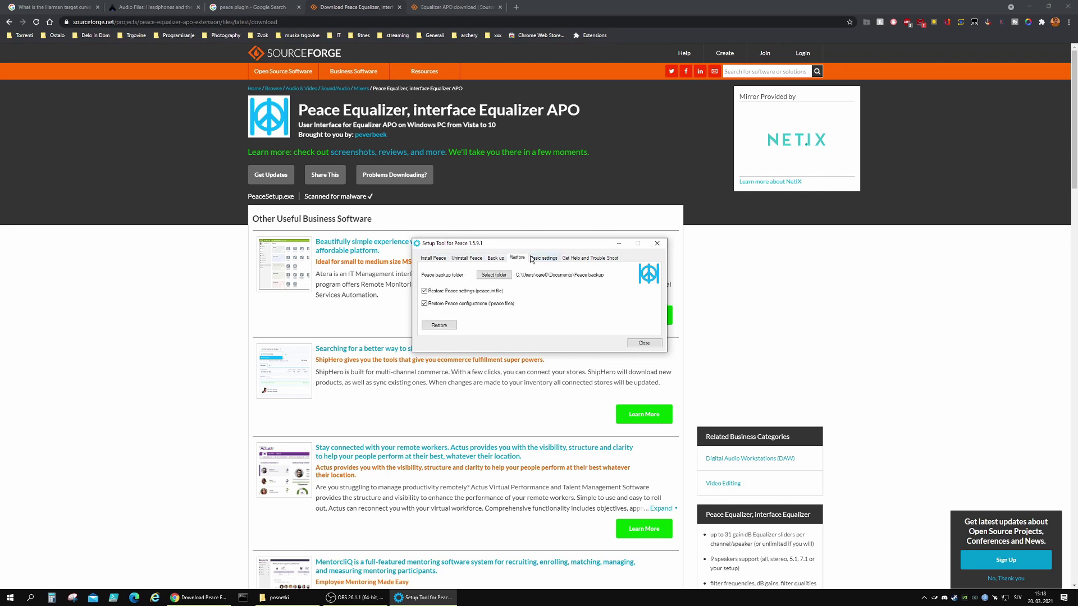
{"action": "left_click", "coordinate": [534, 259]}
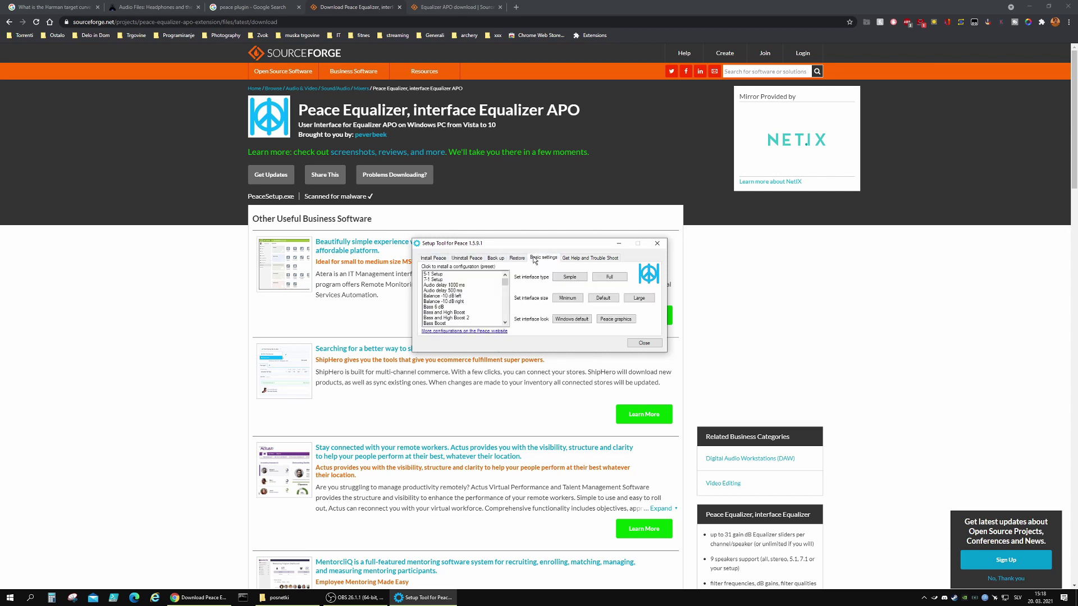
{"action": "left_click", "coordinate": [576, 259]}
{"action": "left_click", "coordinate": [433, 258]}
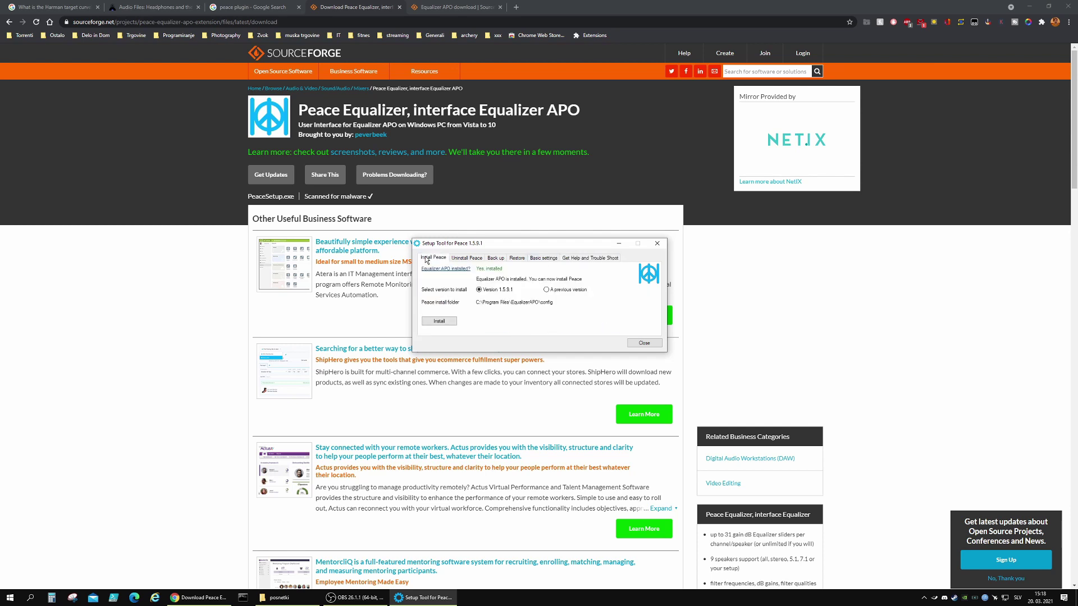
{"action": "left_click", "coordinate": [434, 323]}
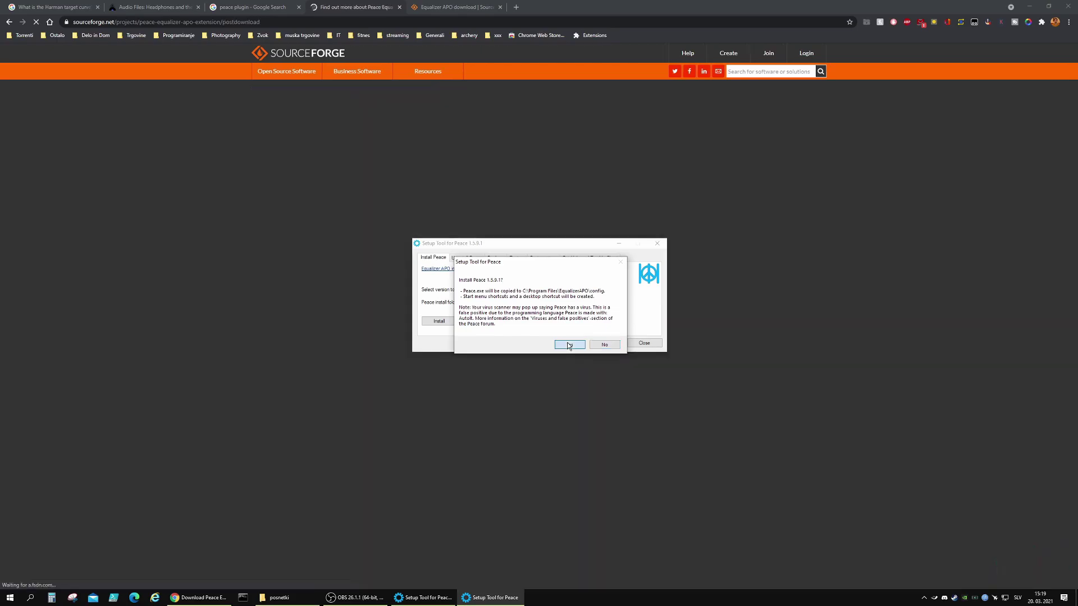
{"action": "left_click", "coordinate": [569, 345]}
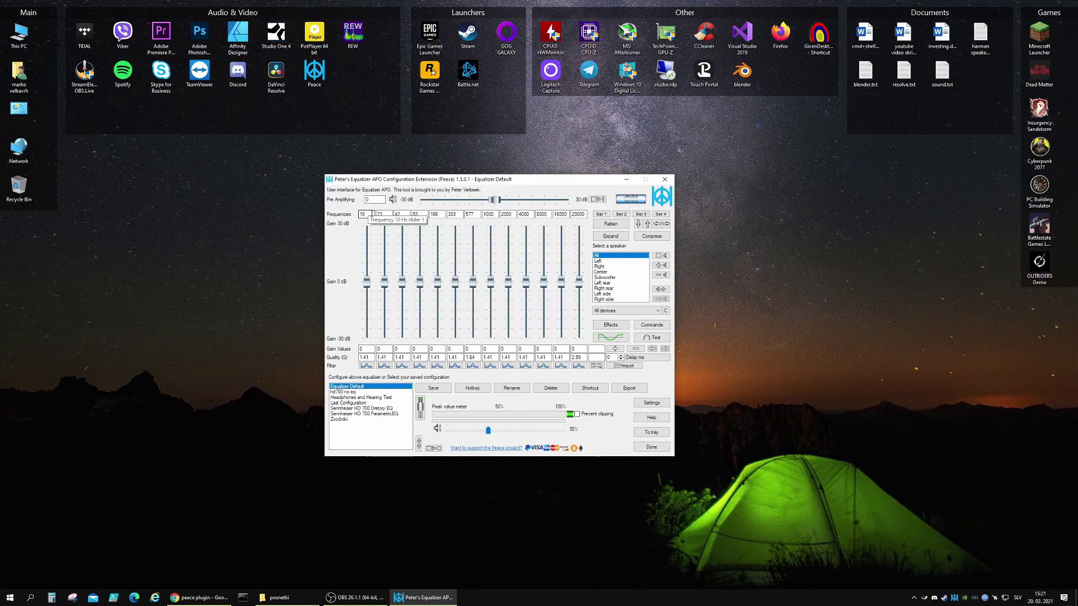
- Try a frequency of 100 Hz and a gain of 0.1 dB on the second equalizer band, and clear its frequency
{"action": "left_click", "coordinate": [363, 215]}
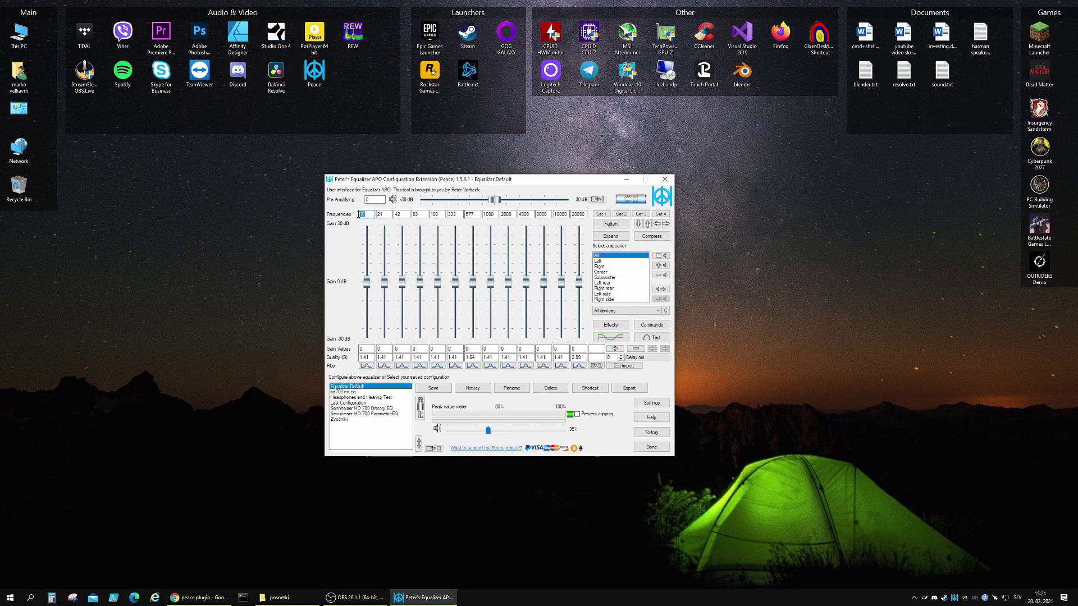
{"action": "key", "text": "Tab"}
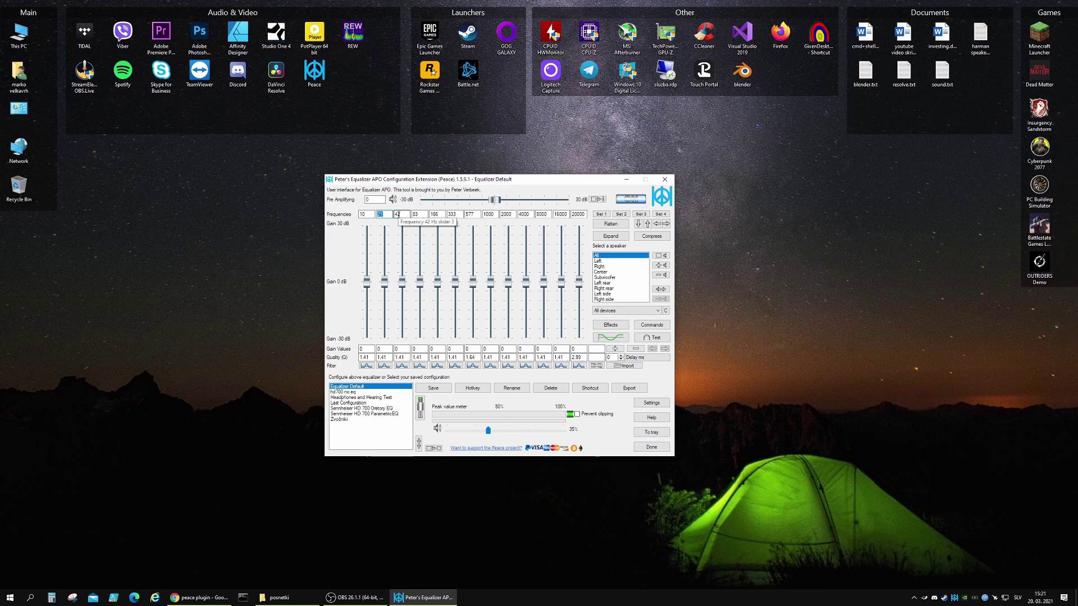
{"action": "type", "text": "00"}
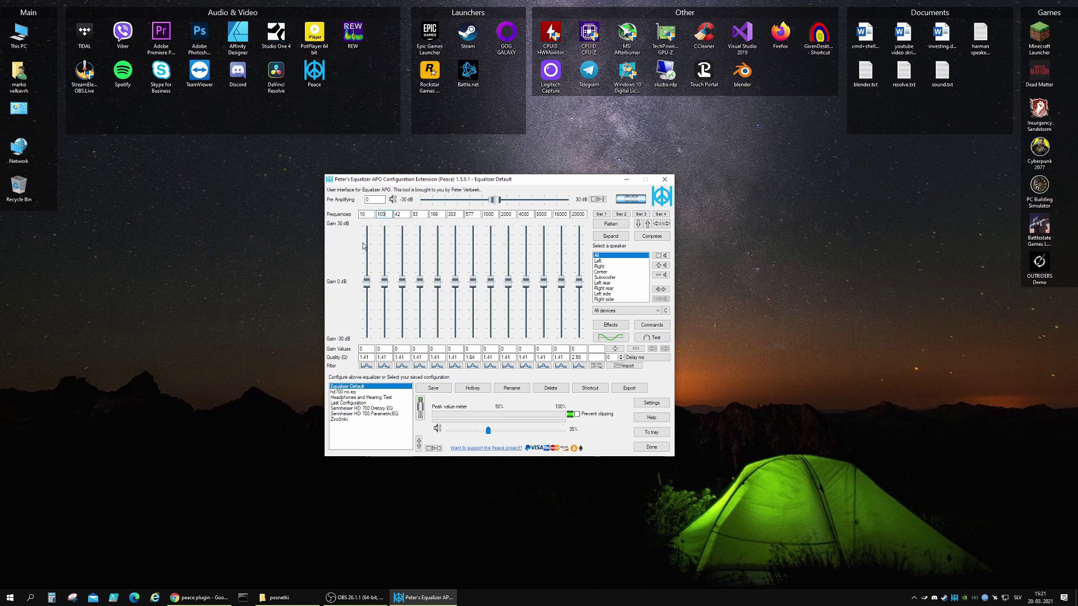
{"action": "left_click_drag", "start_coordinate": [387, 284], "coordinate": [384, 285]}
{"action": "double_click", "coordinate": [384, 214]}
{"action": "key", "text": "Delete"}
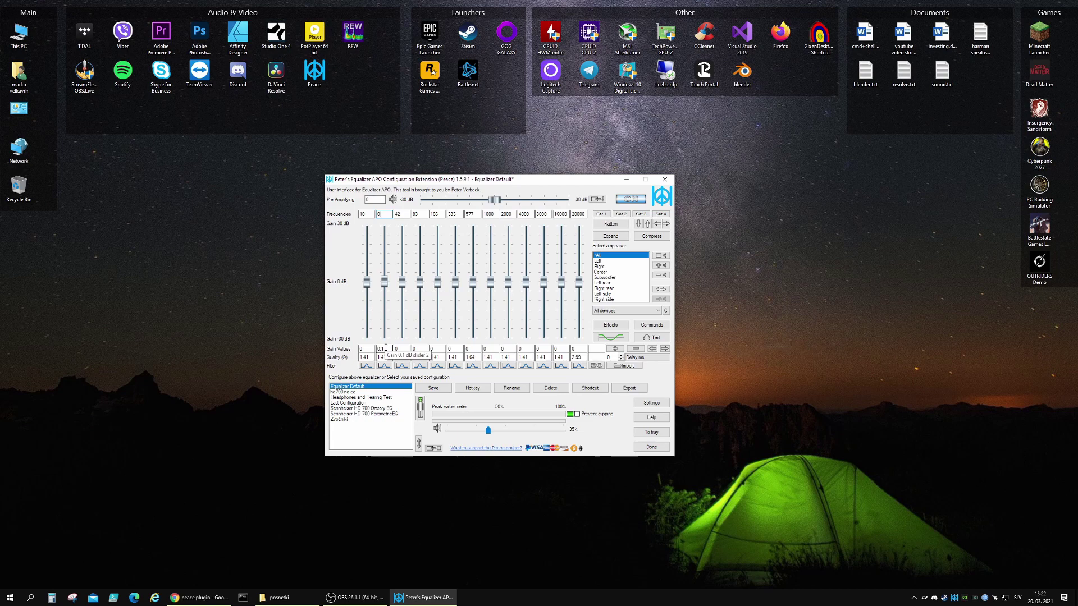
- Try a gain of 4 dB on the second equalizer band and reset the gain to 0
{"action": "left_click", "coordinate": [388, 350]}
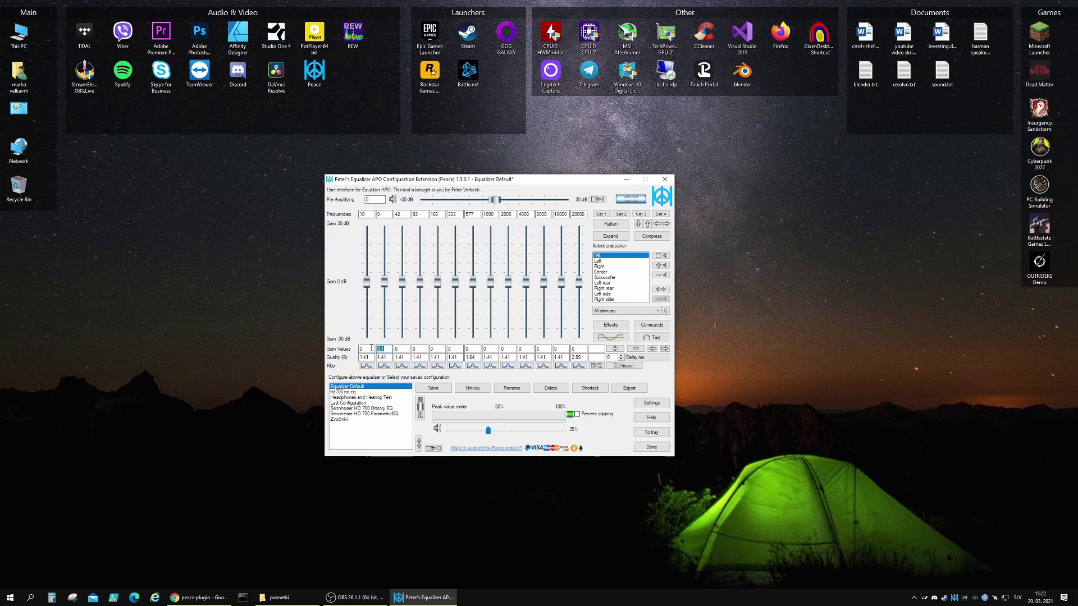
{"action": "key", "text": "Tab"}
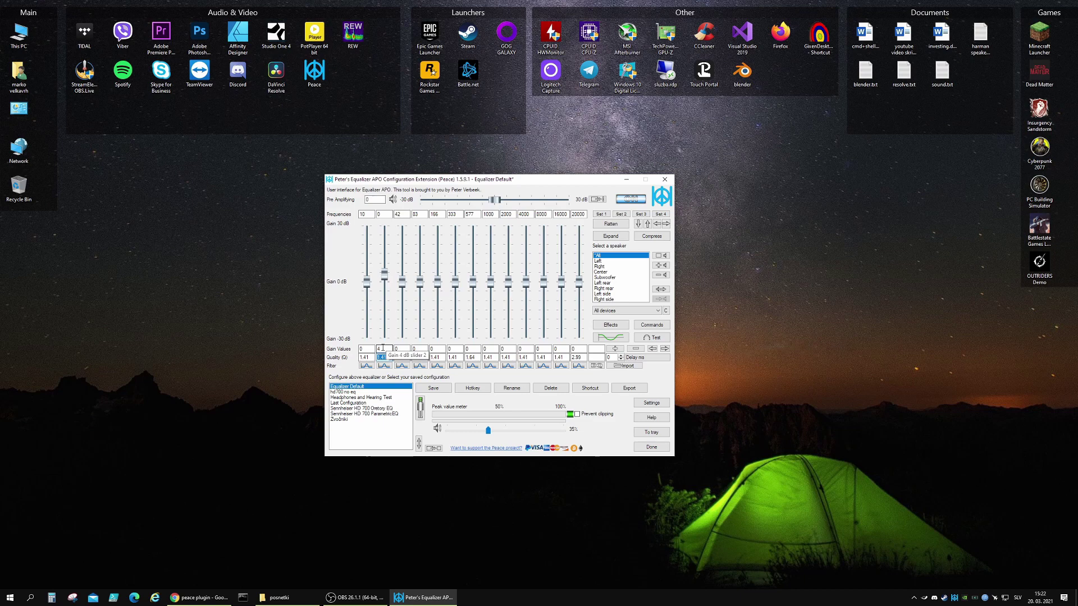
{"action": "key", "text": "shift+Tab"}
{"action": "type", "text": "0"}
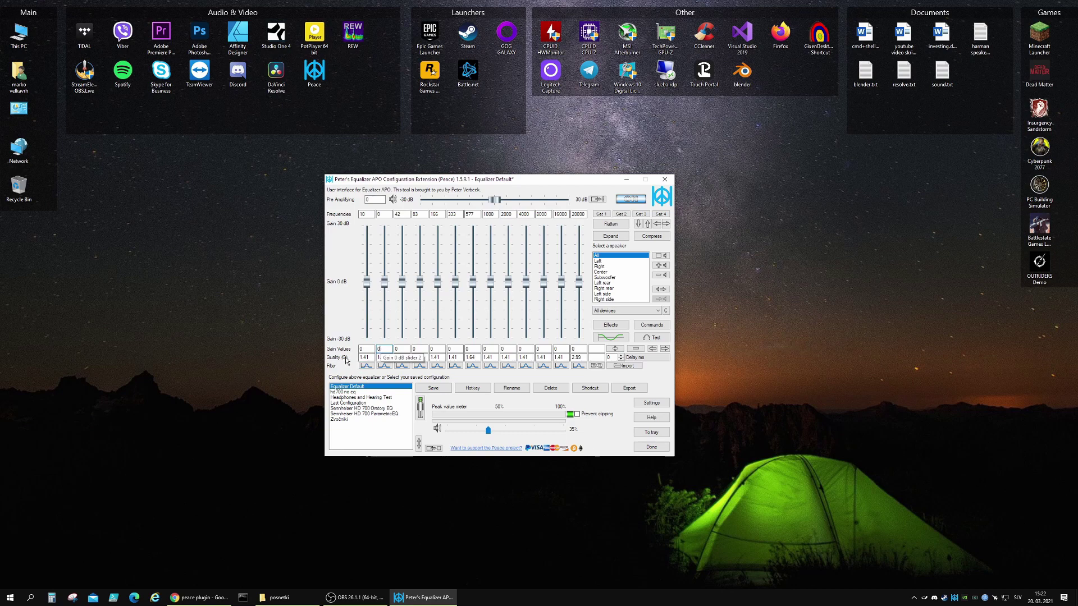
- Set the quality (Q) of the second equalizer band to 6
{"action": "left_click", "coordinate": [390, 358]}
{"action": "left_click_drag", "start_coordinate": [391, 357], "coordinate": [375, 357]}
{"action": "type", "text": "6"}
- Set the second equalizer band to a frequency of 50 Hz with a gain of 5 dB
{"action": "left_click", "coordinate": [380, 349]}
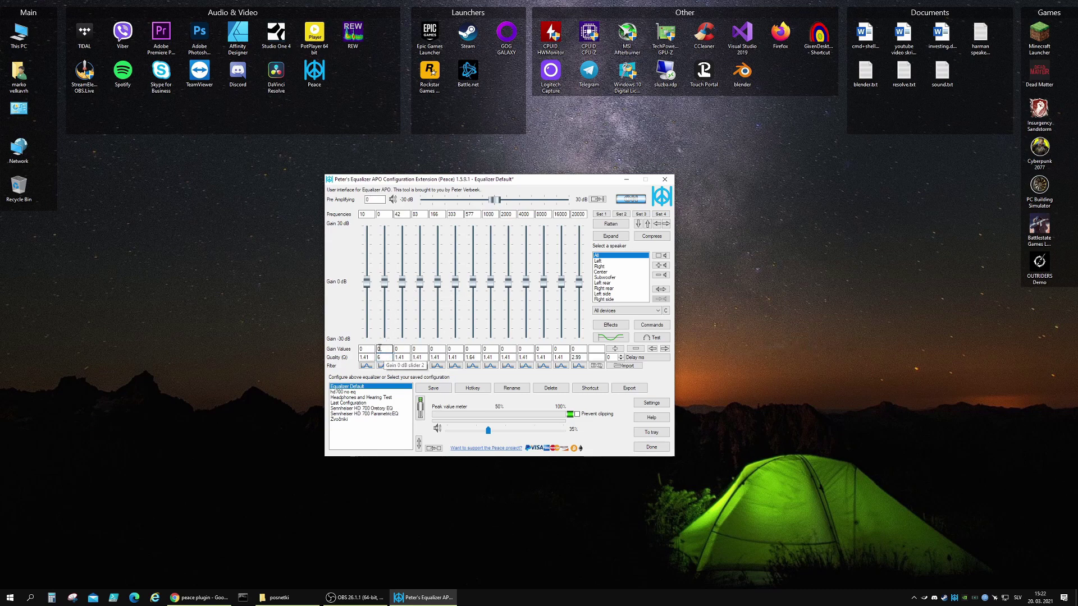
{"action": "double_click", "coordinate": [386, 348]}
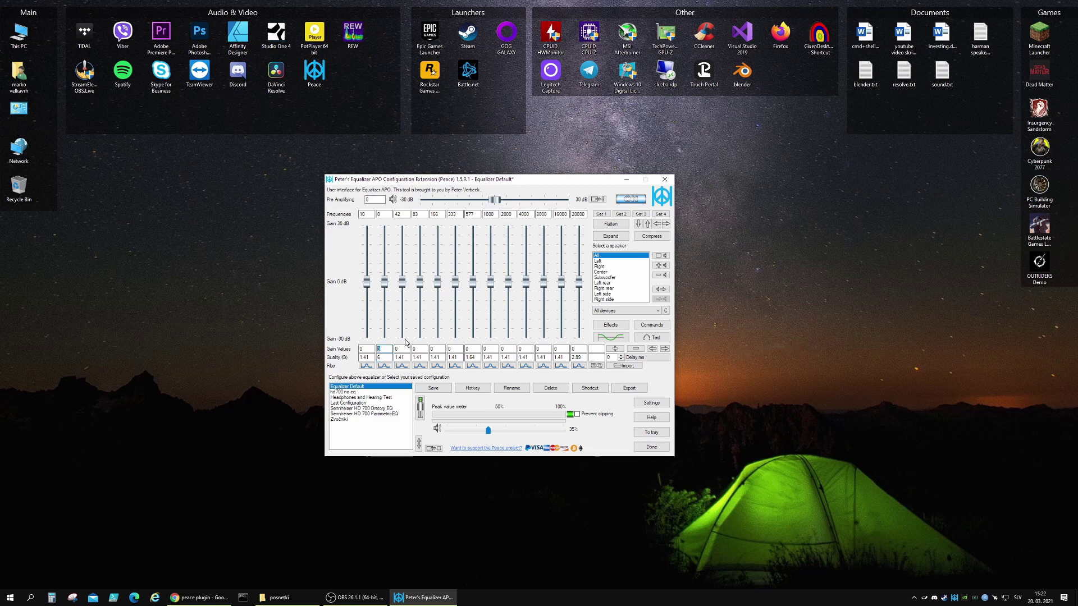
{"action": "type", "text": "5"}
{"action": "type", "text": "50"}
{"action": "double_click", "coordinate": [384, 349]}
{"action": "left_click", "coordinate": [389, 351]}
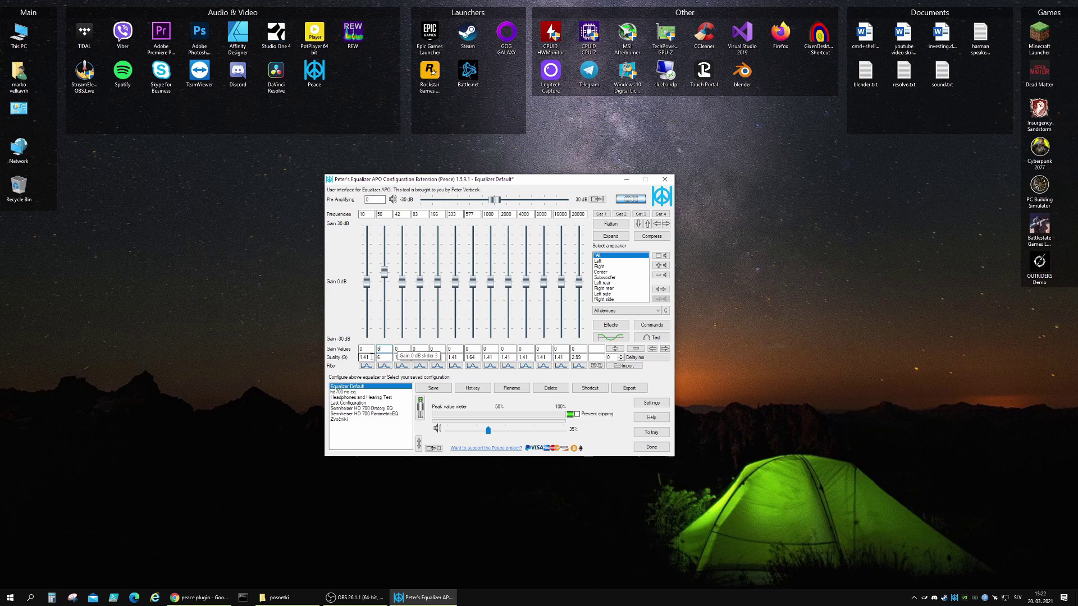
- Show the equalizer curve in the graph window and set the second band's quality (Q) to 2
{"action": "left_click", "coordinate": [599, 339]}
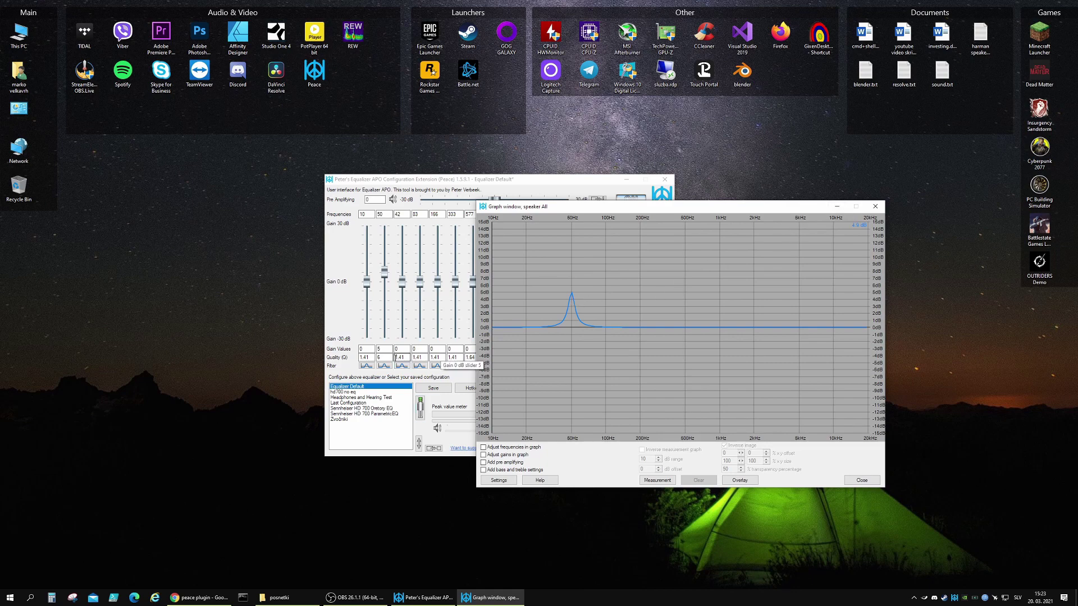
{"action": "left_click", "coordinate": [384, 357]}
{"action": "type", "text": "2"}
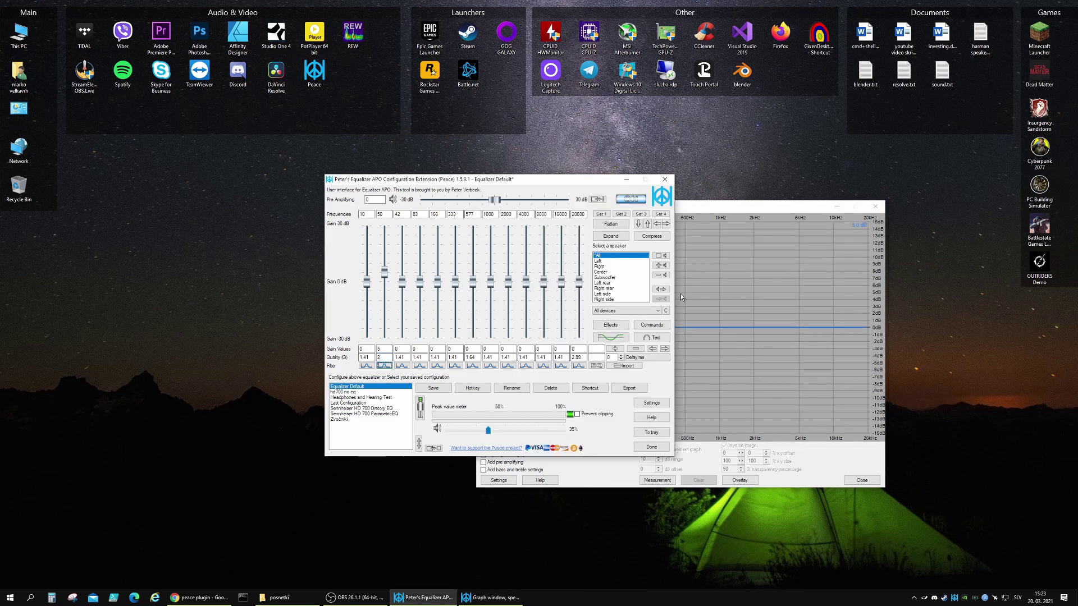
- Set the second equalizer band's quality (Q) to 1 and compare the curve before and after in the graph window
{"action": "left_click", "coordinate": [743, 224]}
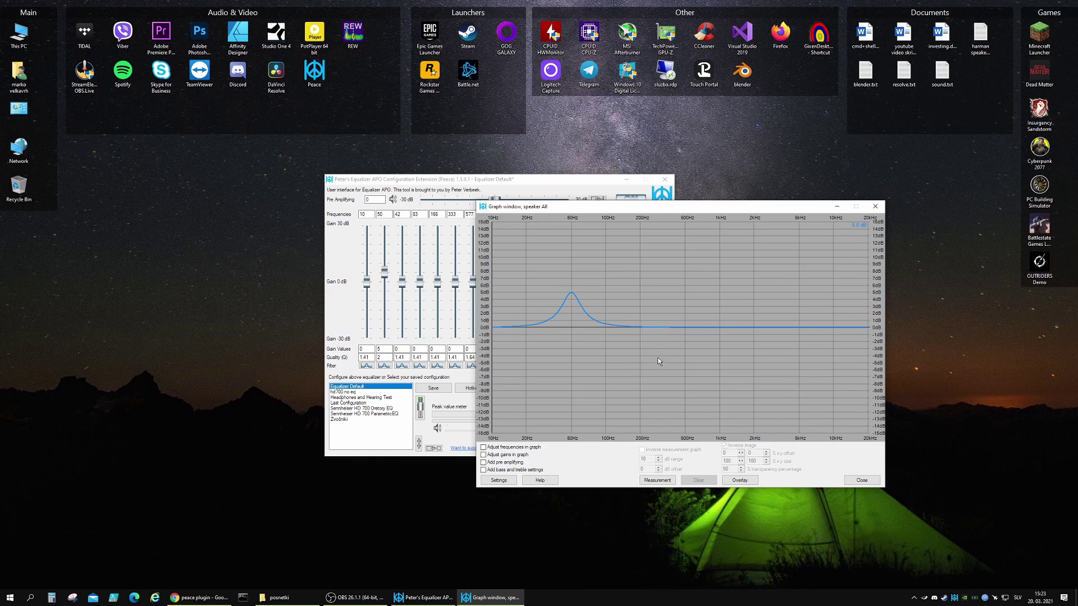
{"action": "double_click", "coordinate": [389, 355]}
{"action": "type", "text": "1"}
{"action": "left_click", "coordinate": [721, 208]}
{"action": "left_click", "coordinate": [452, 182]}
- Choose the Peakfilter type for the second equalizer band and view its curve in the graph window
{"action": "left_click", "coordinate": [385, 366]}
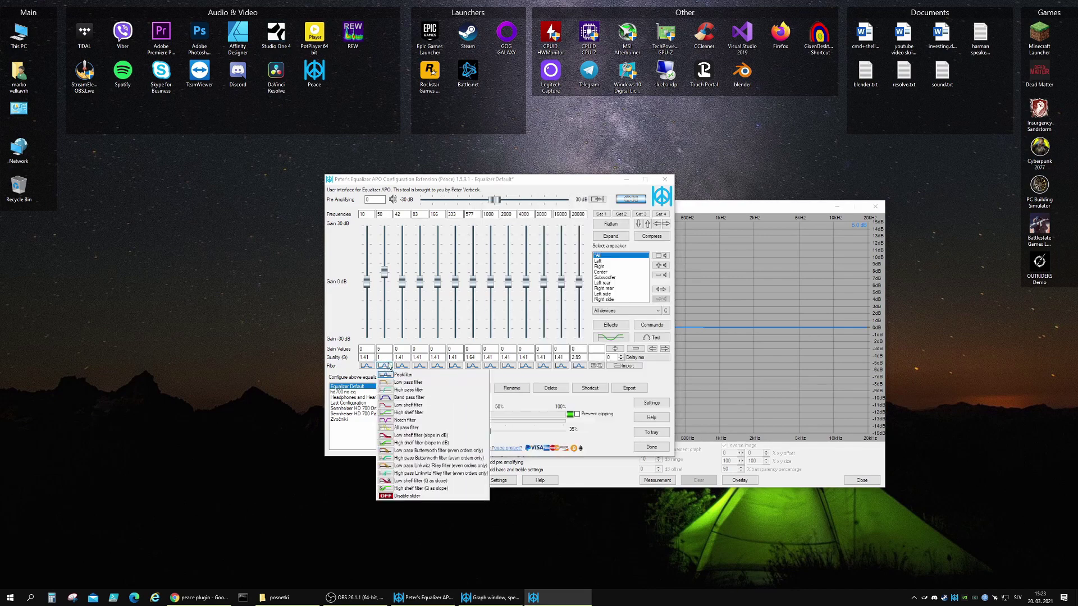
{"action": "left_click", "coordinate": [404, 376]}
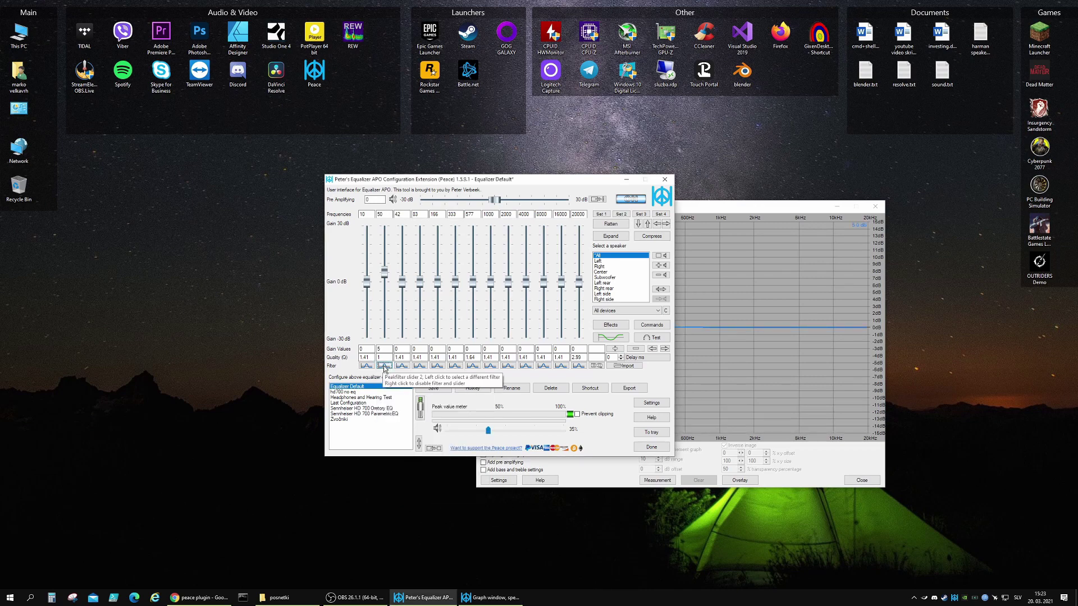
{"action": "left_click", "coordinate": [385, 367]}
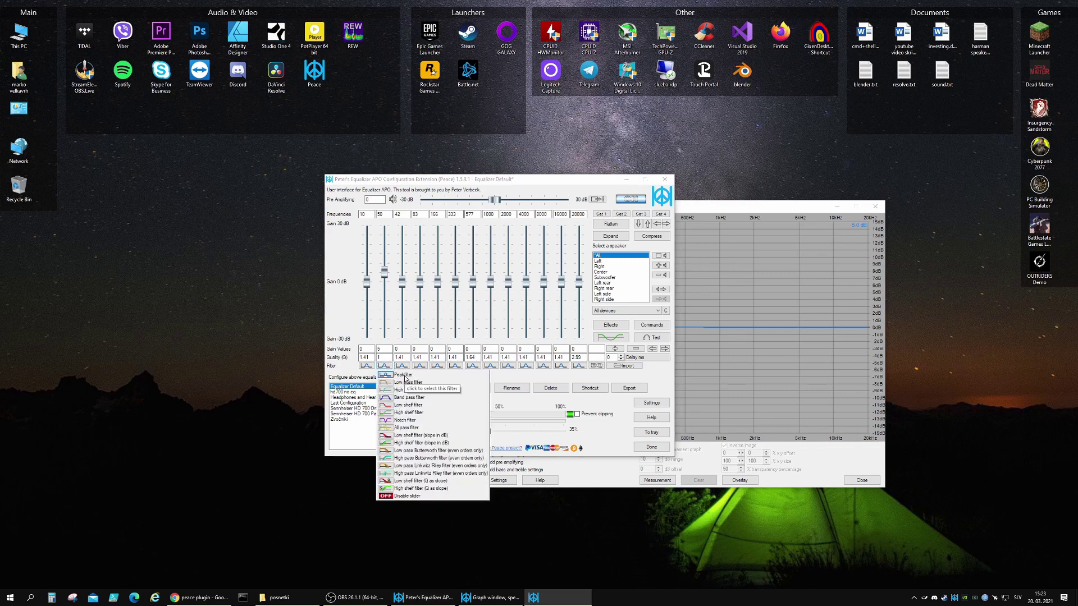
{"action": "left_click", "coordinate": [404, 375]}
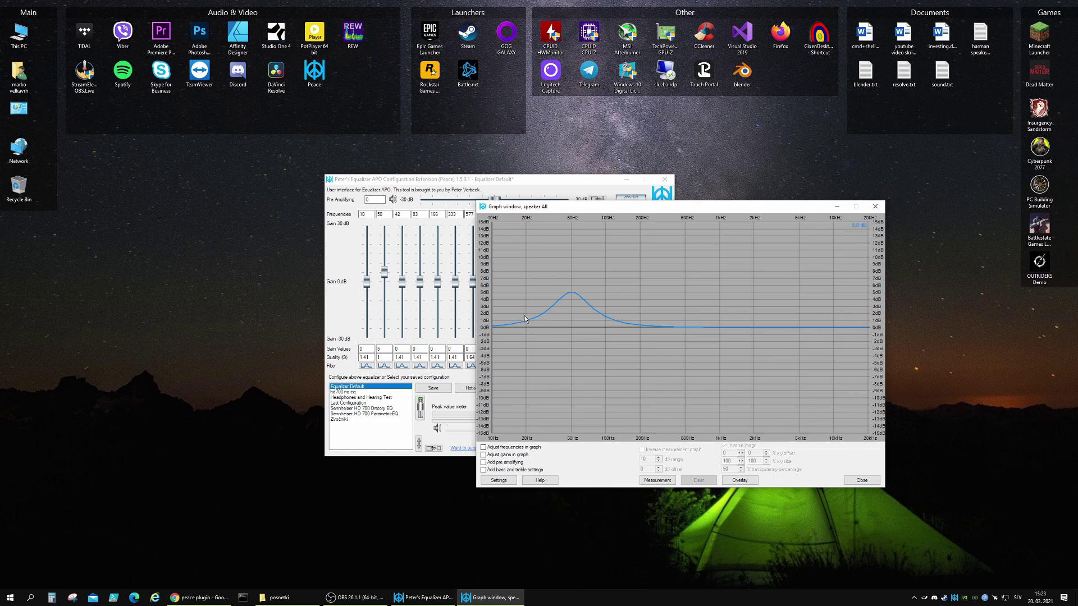
{"action": "left_click", "coordinate": [483, 193]}
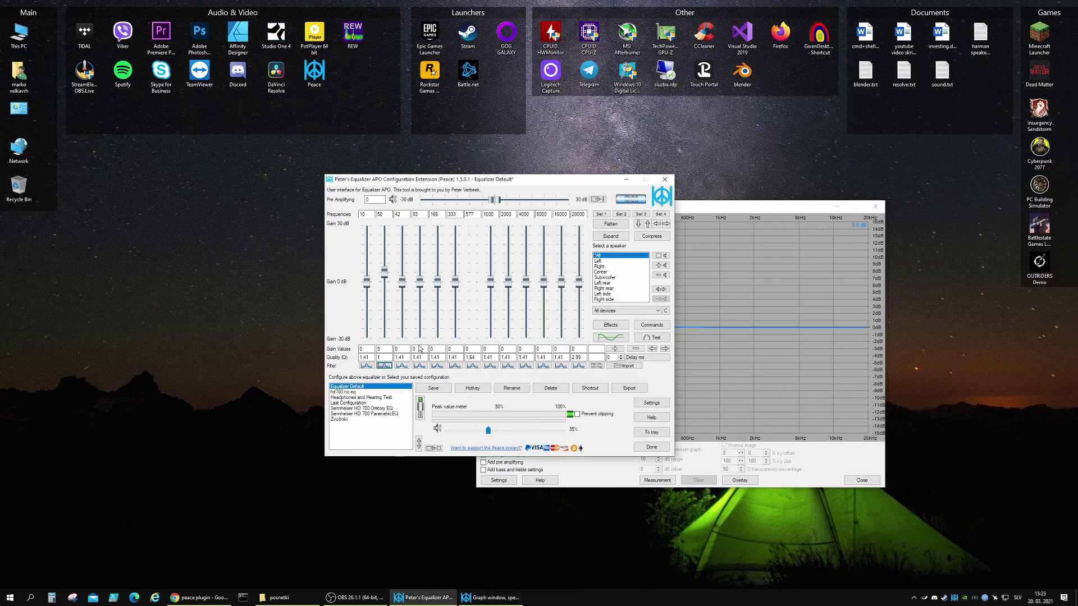
{"action": "left_click", "coordinate": [384, 366]}
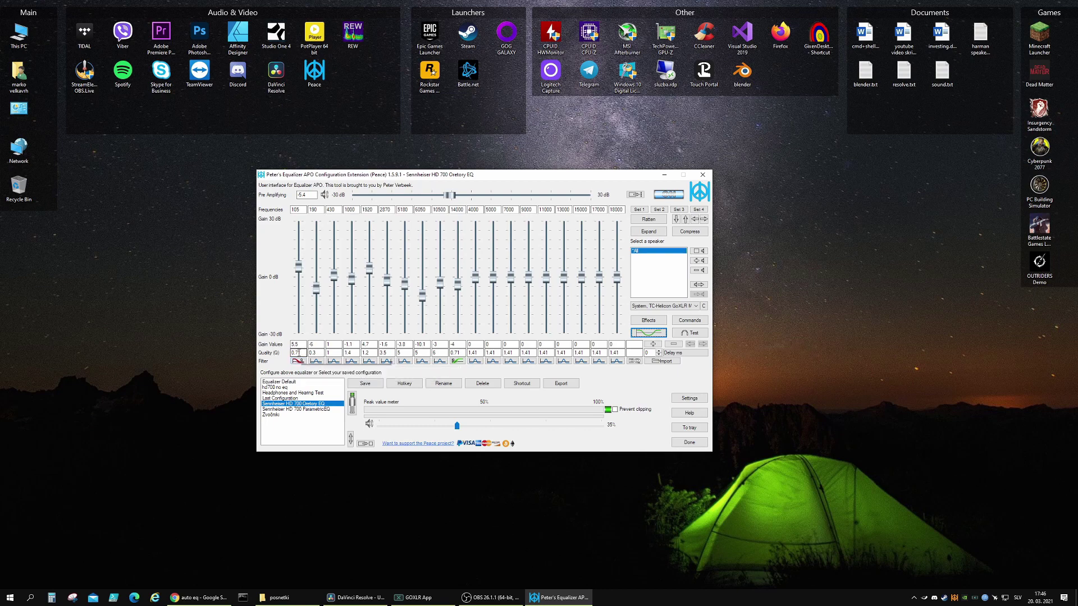
- Show the graph of the Sennheiser HD 700 Oretory EQ configuration and move the graph window over the equalizer
{"action": "left_click", "coordinate": [654, 334]}
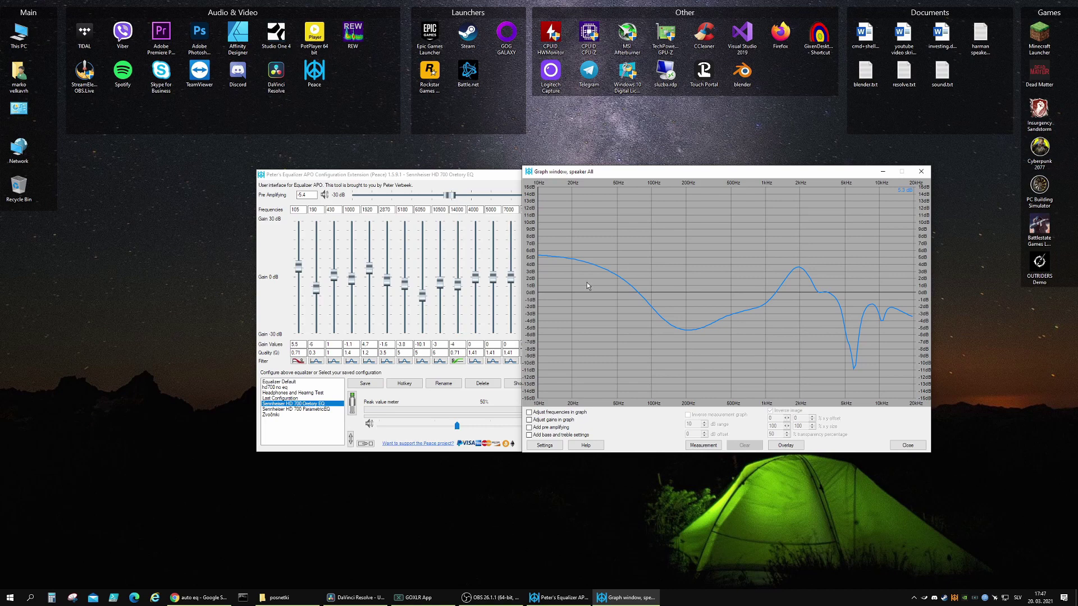
{"action": "left_click_drag", "start_coordinate": [815, 172], "coordinate": [721, 169]}
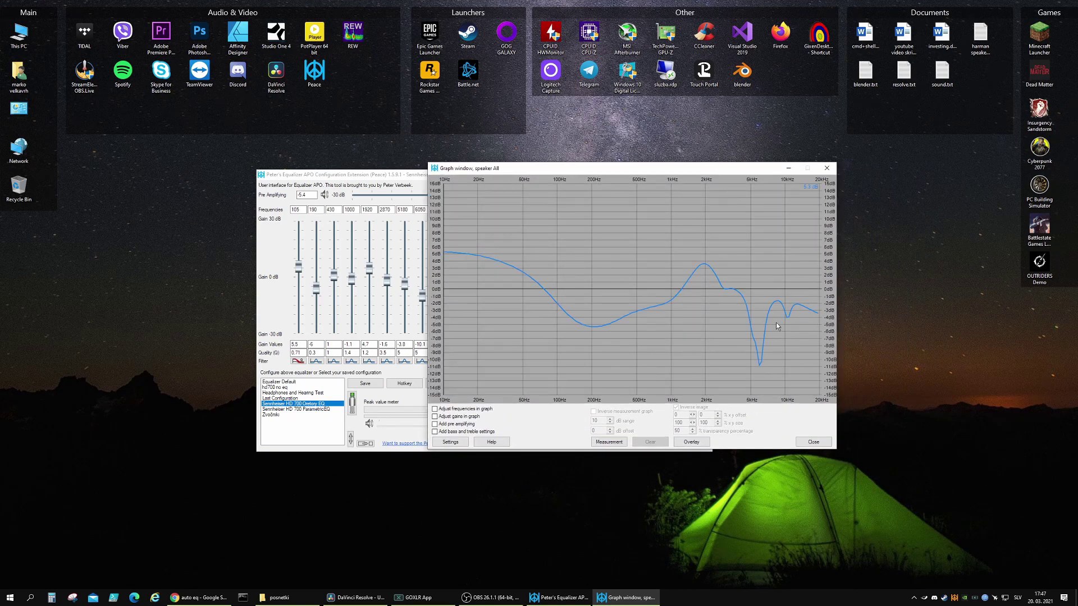
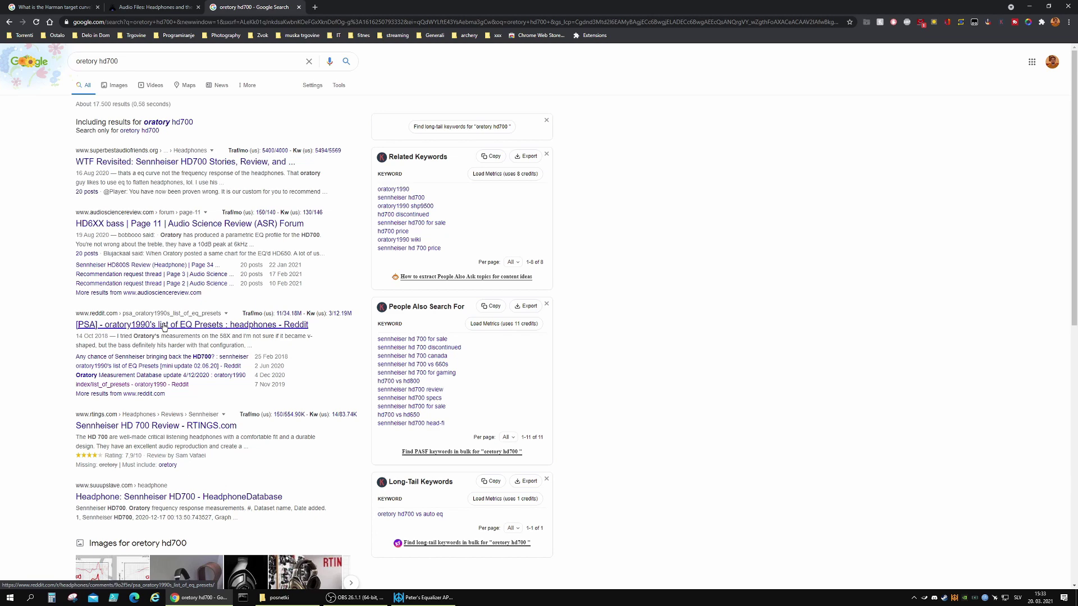
- Open the Reddit post on oratory1990's EQ presets from the search results, follow its preset list link and browse the list
{"action": "left_click", "coordinate": [164, 326]}
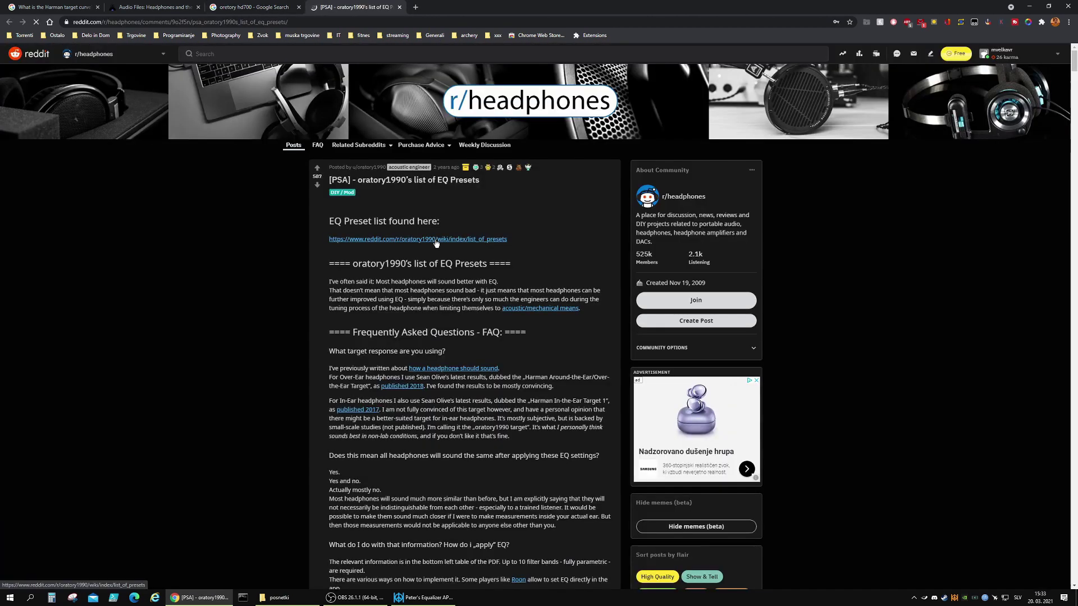
{"action": "left_click", "coordinate": [435, 243]}
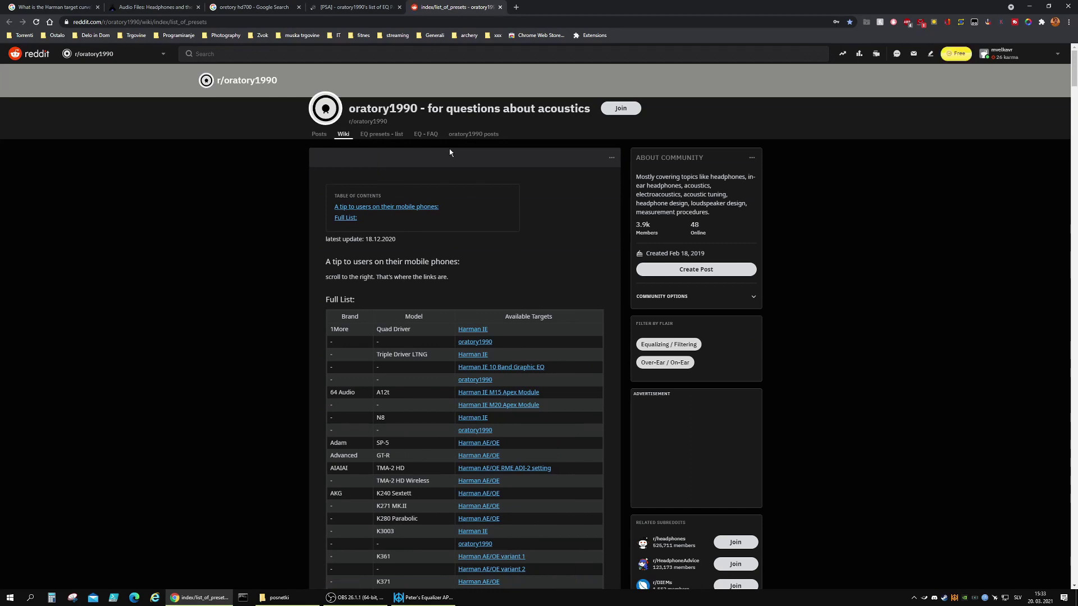
{"action": "scroll", "coordinate": [409, 325], "scroll_direction": "down", "scroll_amount": 5}
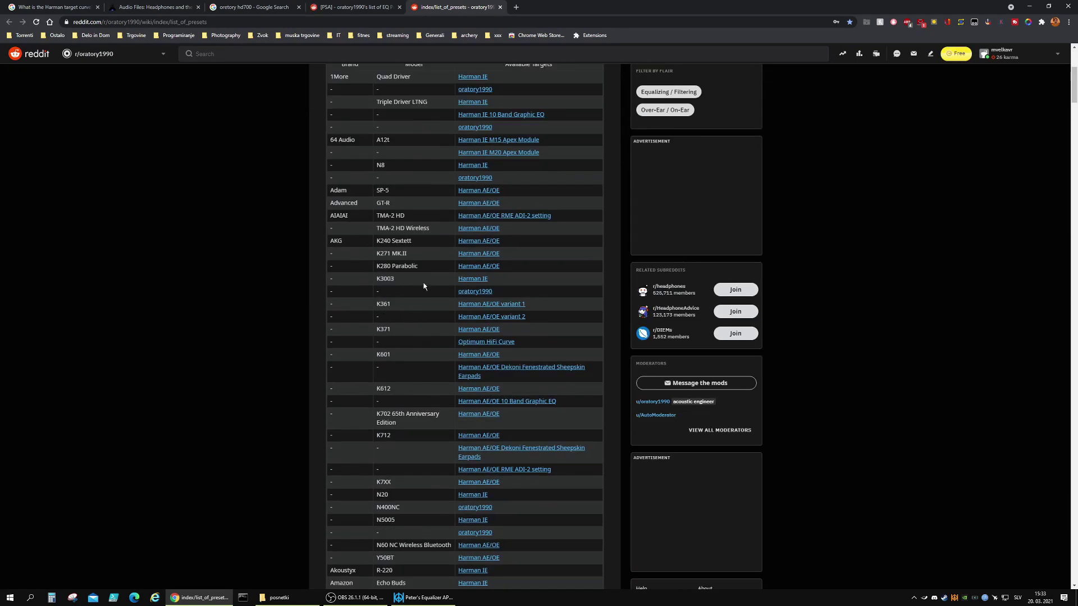
{"action": "scroll", "coordinate": [424, 287], "scroll_direction": "down", "scroll_amount": 2}
- Find "hd700" in the preset list and open its Harman AE/OE preset PDF
{"action": "key", "text": "ctrl+f"}
{"action": "type", "text": "hd"}
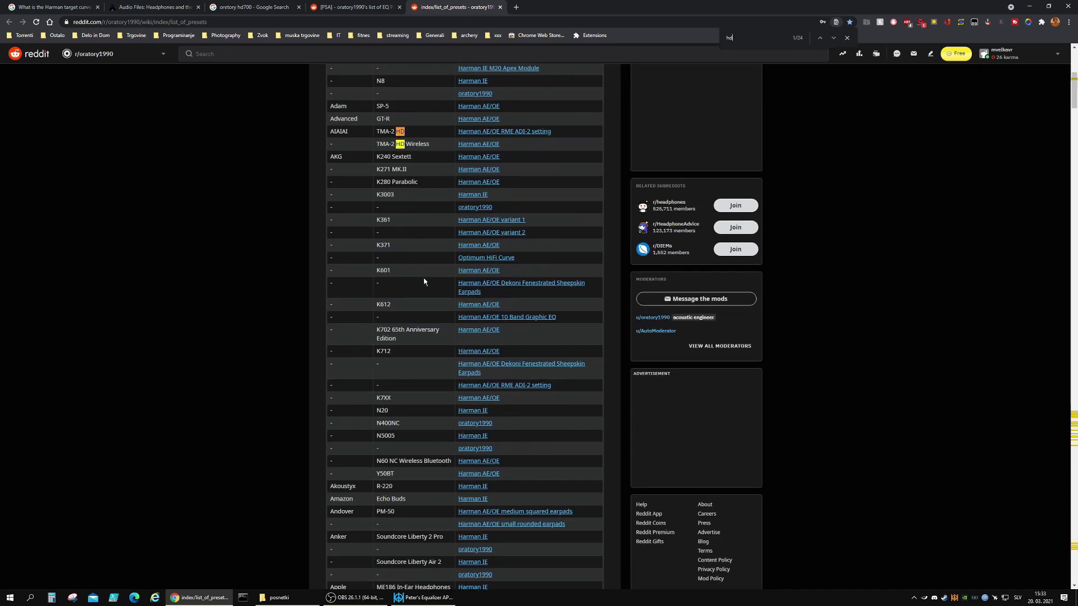
{"action": "type", "text": "700"}
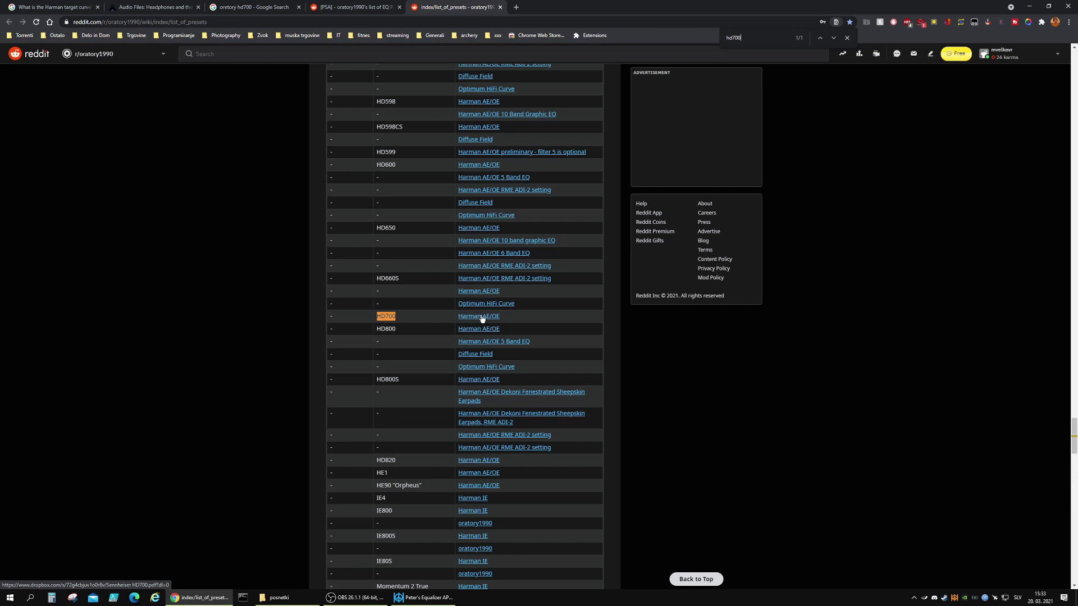
{"action": "left_click", "coordinate": [479, 318]}
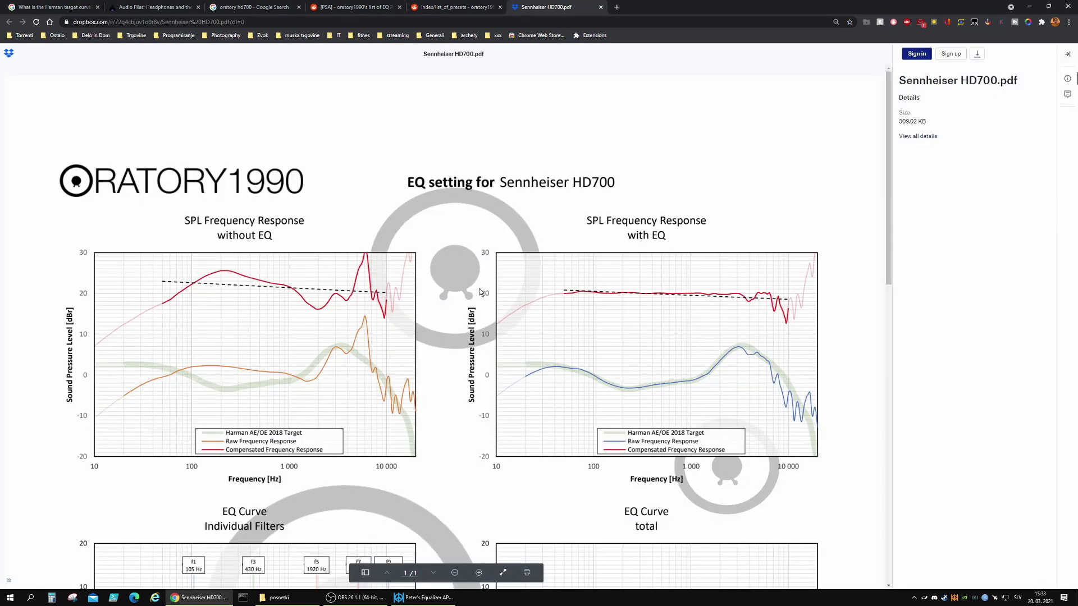
- Examine the Sennheiser HD700 PDF's frequency response graphs, EQ curves and Filter Settings table
{"action": "scroll", "coordinate": [481, 293], "scroll_direction": "down", "scroll_amount": 1}
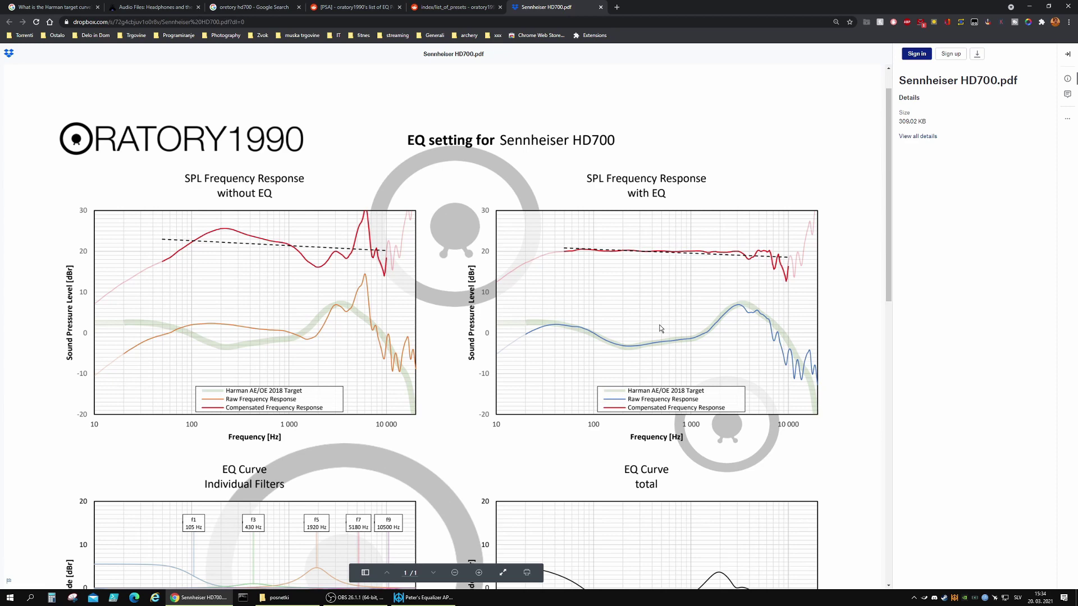
{"action": "scroll", "coordinate": [676, 308], "scroll_direction": "down", "scroll_amount": 3}
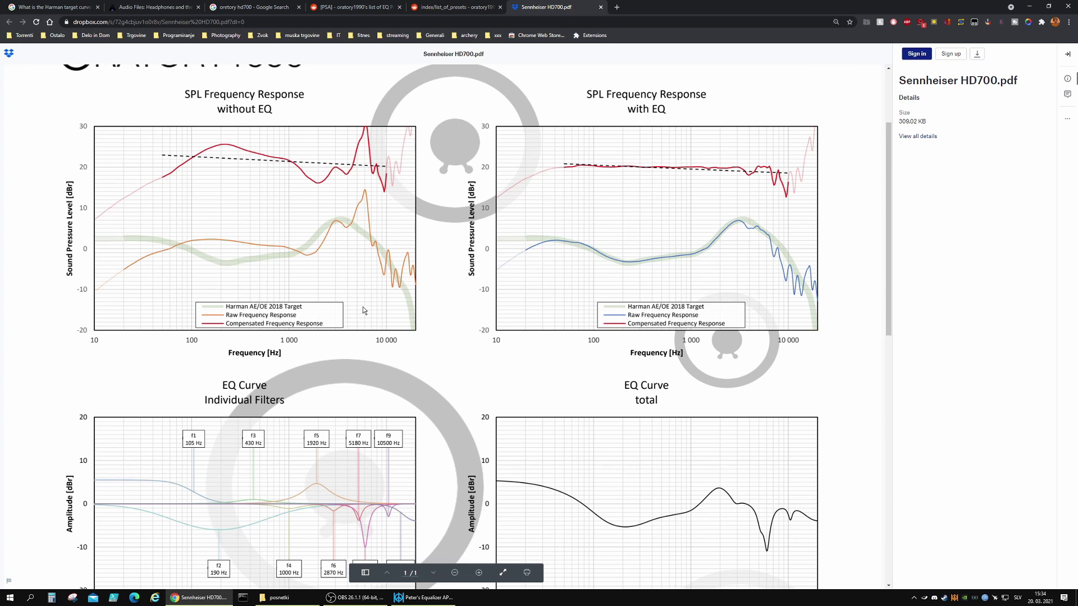
{"action": "scroll", "coordinate": [362, 307], "scroll_direction": "down", "scroll_amount": 5}
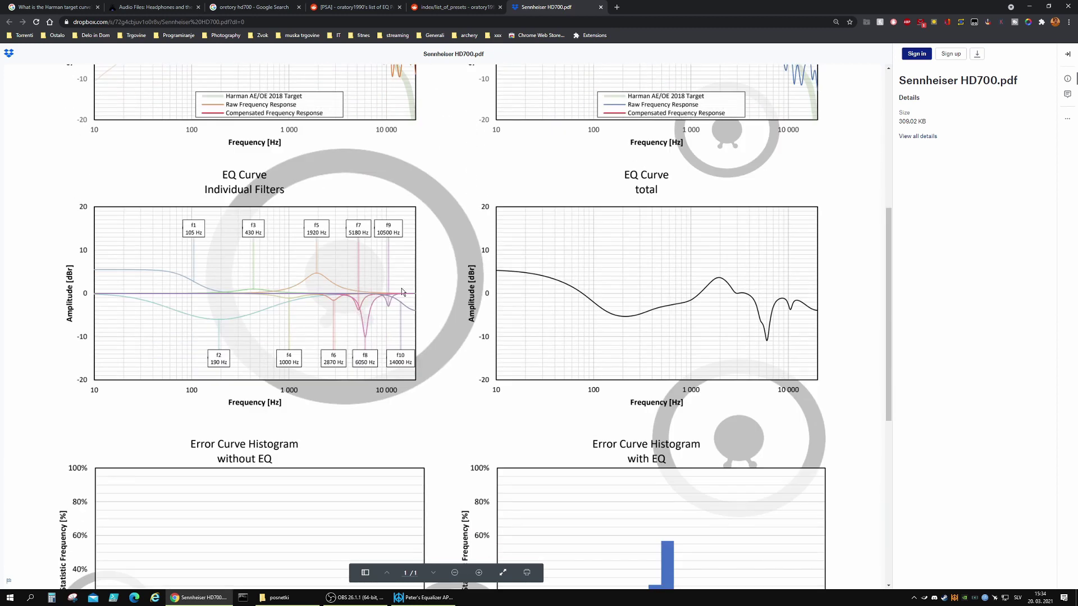
{"action": "scroll", "coordinate": [402, 288], "scroll_direction": "down", "scroll_amount": 6}
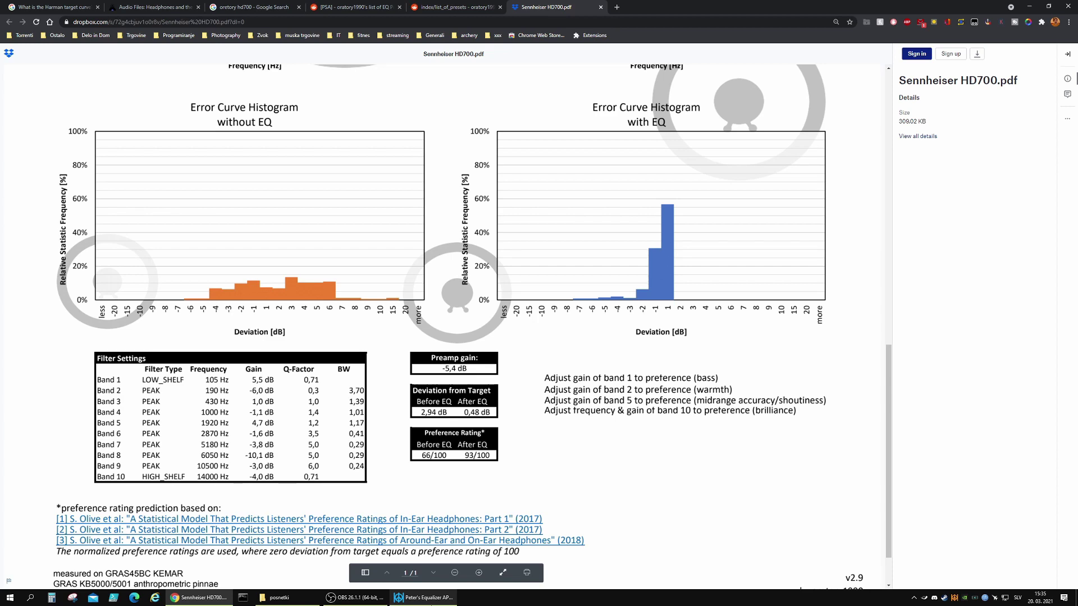
- Switch to Peace, place its window beside the PDF's Filter Settings table and select the Sennheiser HD 700 Oretory EQ configuration
{"action": "left_click", "coordinate": [424, 598]}
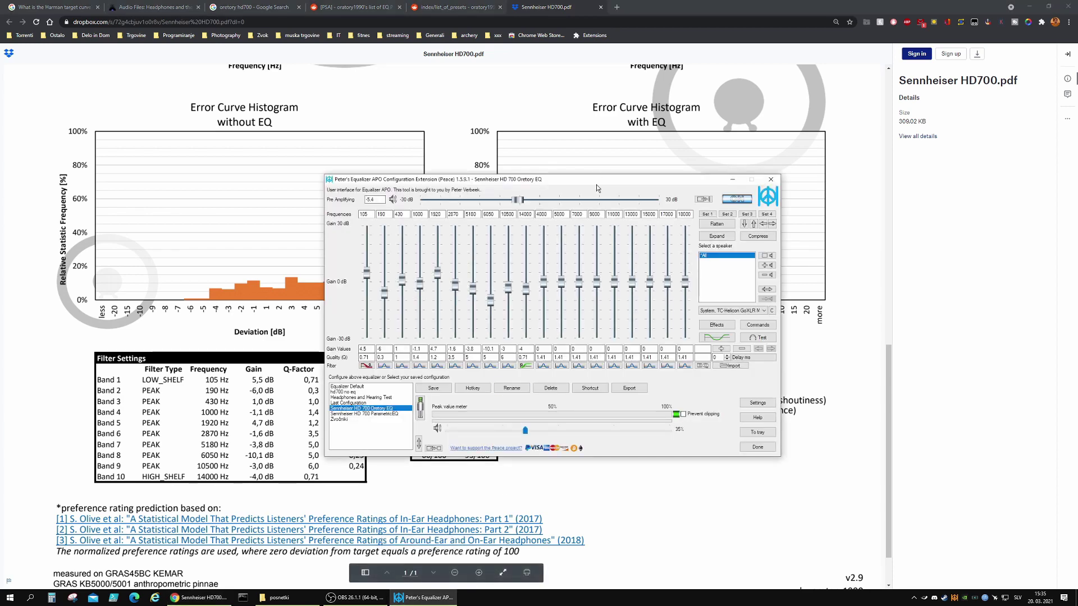
{"action": "left_click_drag", "start_coordinate": [575, 180], "coordinate": [653, 121]}
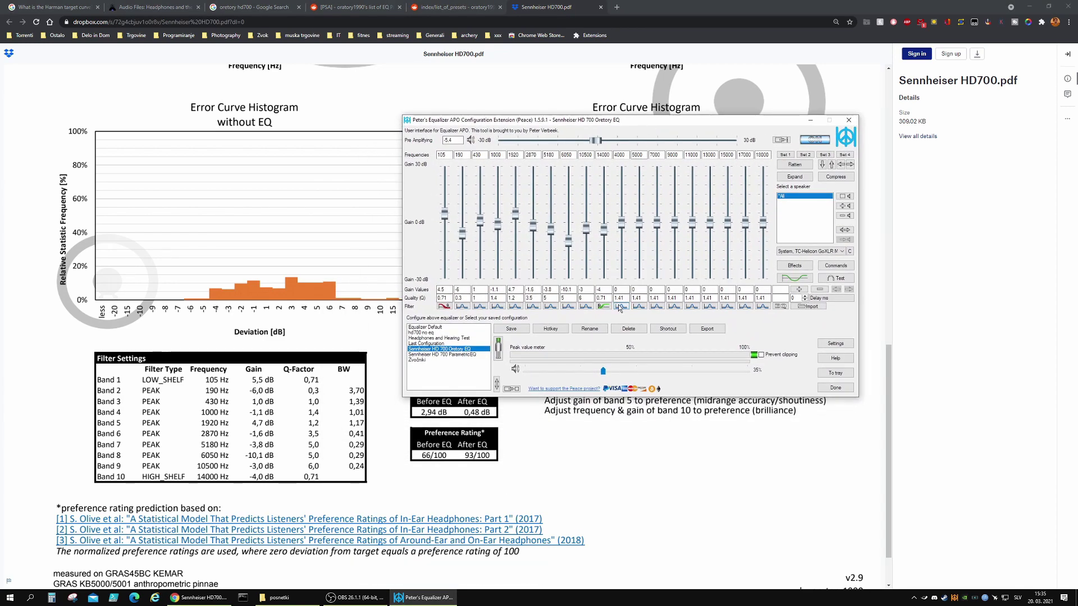
{"action": "left_click", "coordinate": [440, 349]}
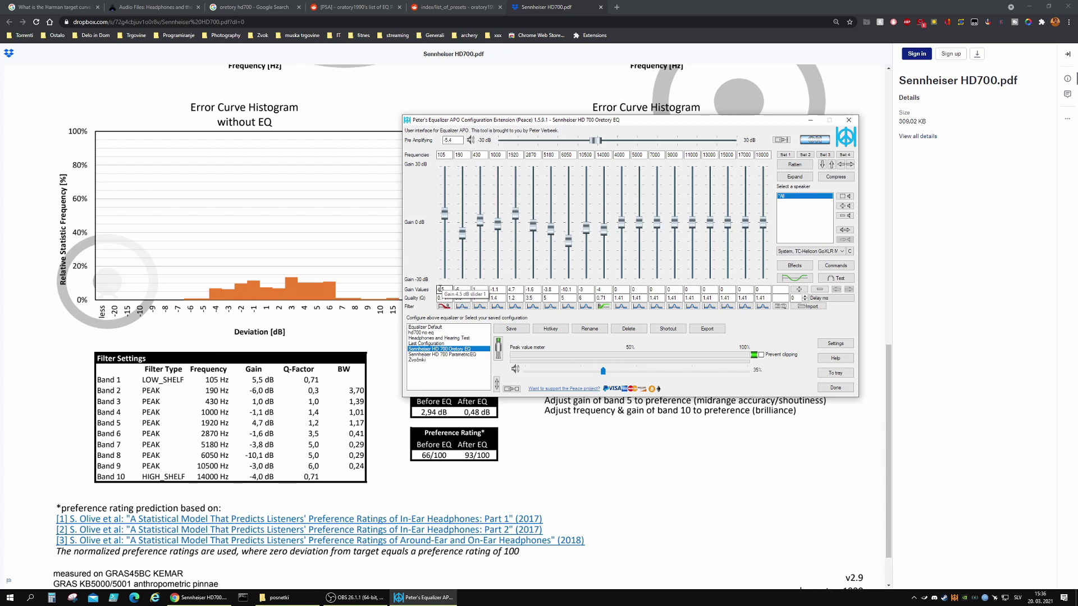
- Set the first band's gain to 5.5 dB and its filter type to Low shelf filter (Q as slope)
{"action": "left_click_drag", "start_coordinate": [442, 289], "coordinate": [434, 289]}
{"action": "type", "text": "5"}
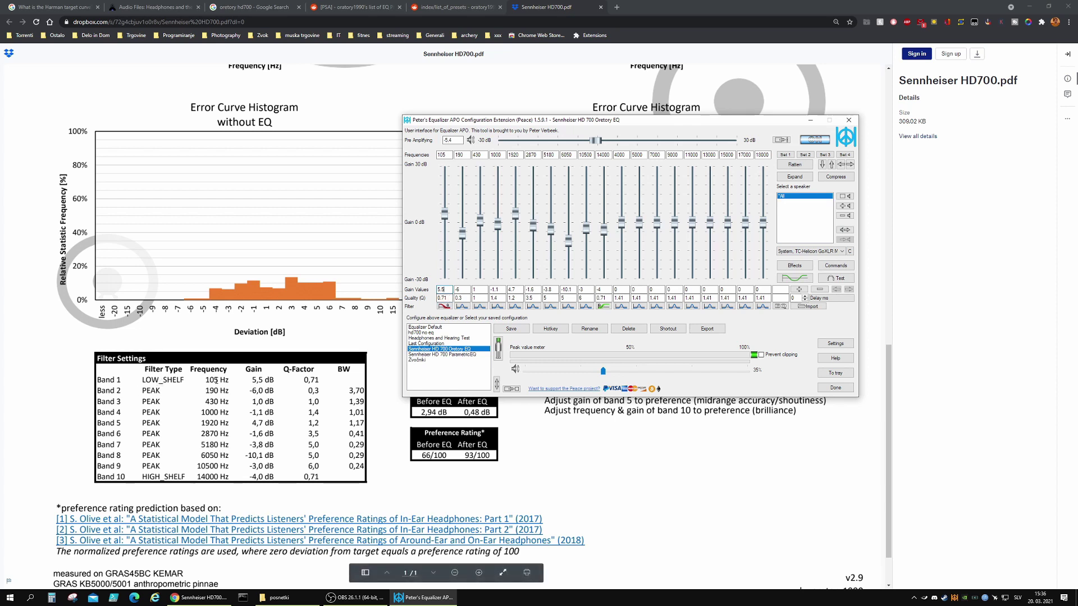
{"action": "left_click", "coordinate": [446, 307]}
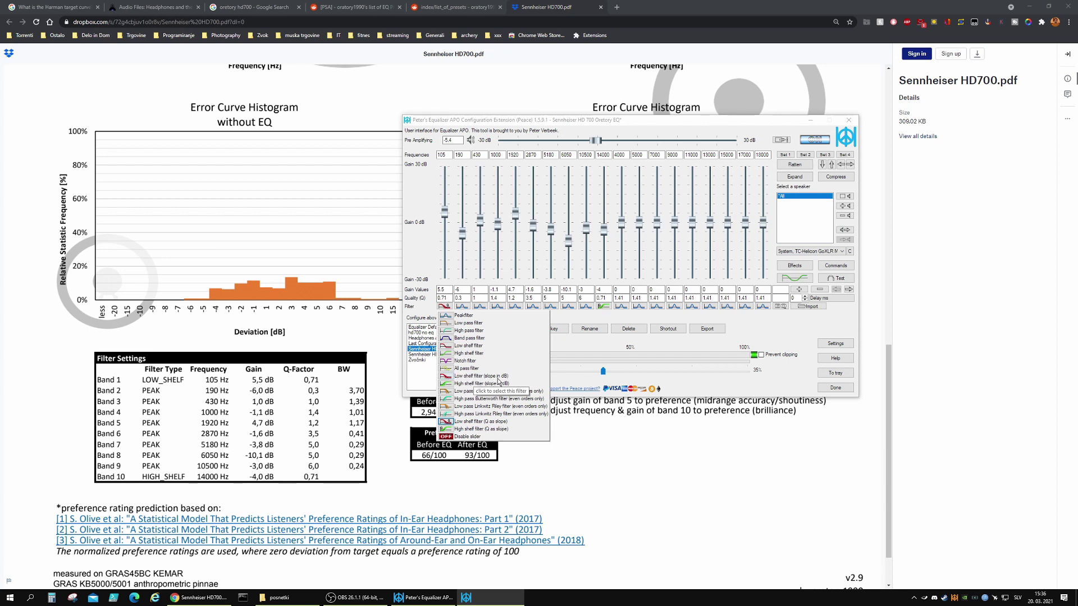
{"action": "left_click", "coordinate": [448, 422]}
- Compare the PDF's individual and total EQ curves with the filter types offered for the first band in Peace
{"action": "left_click", "coordinate": [810, 119]}
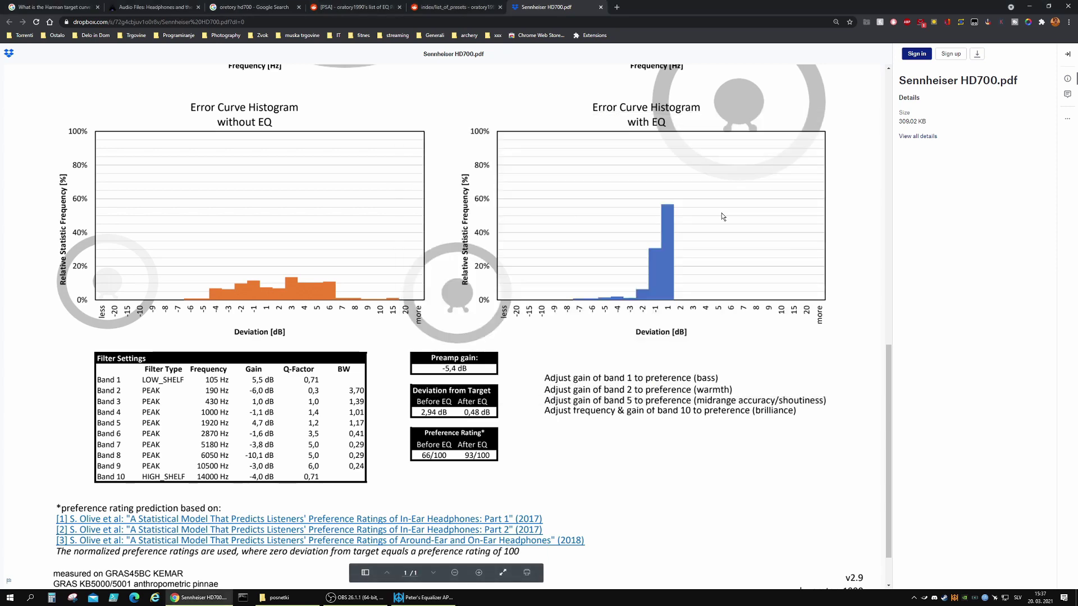
{"action": "scroll", "coordinate": [646, 253], "scroll_direction": "up", "scroll_amount": 7}
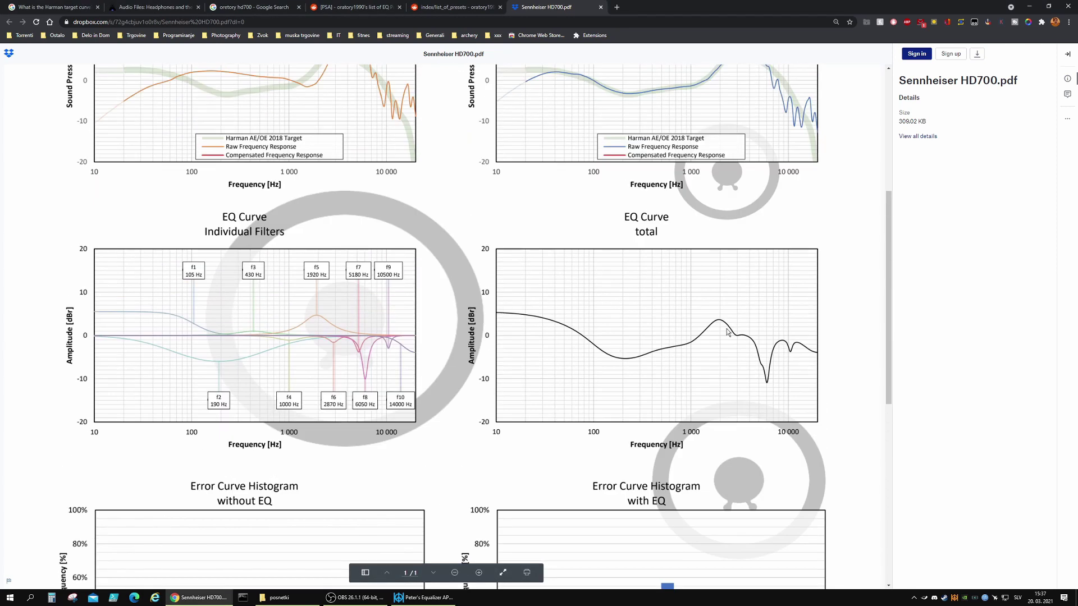
{"action": "left_click", "coordinate": [424, 598]}
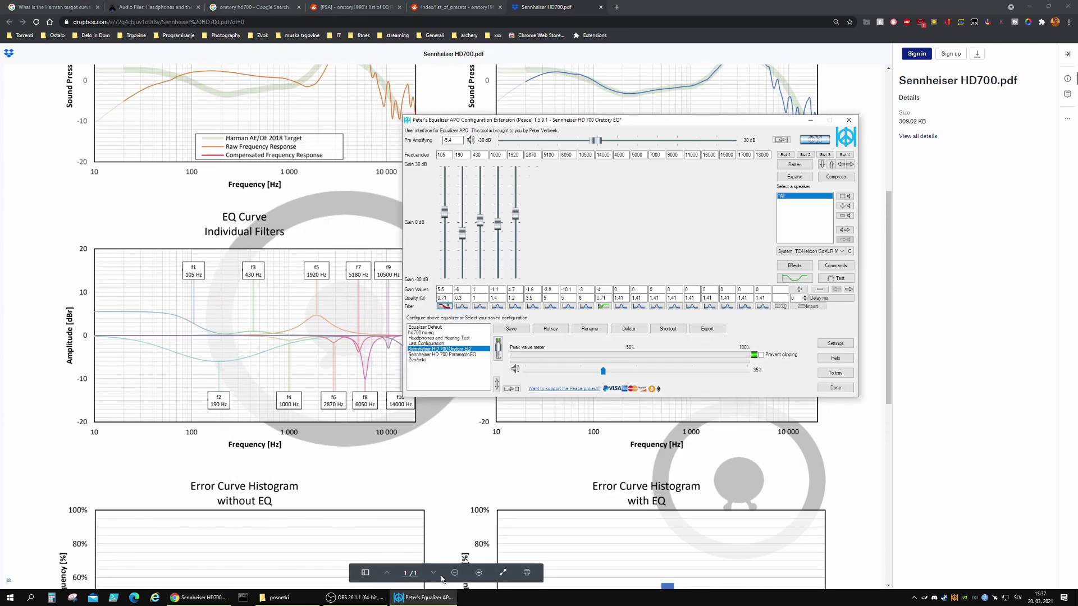
{"action": "left_click", "coordinate": [445, 307]}
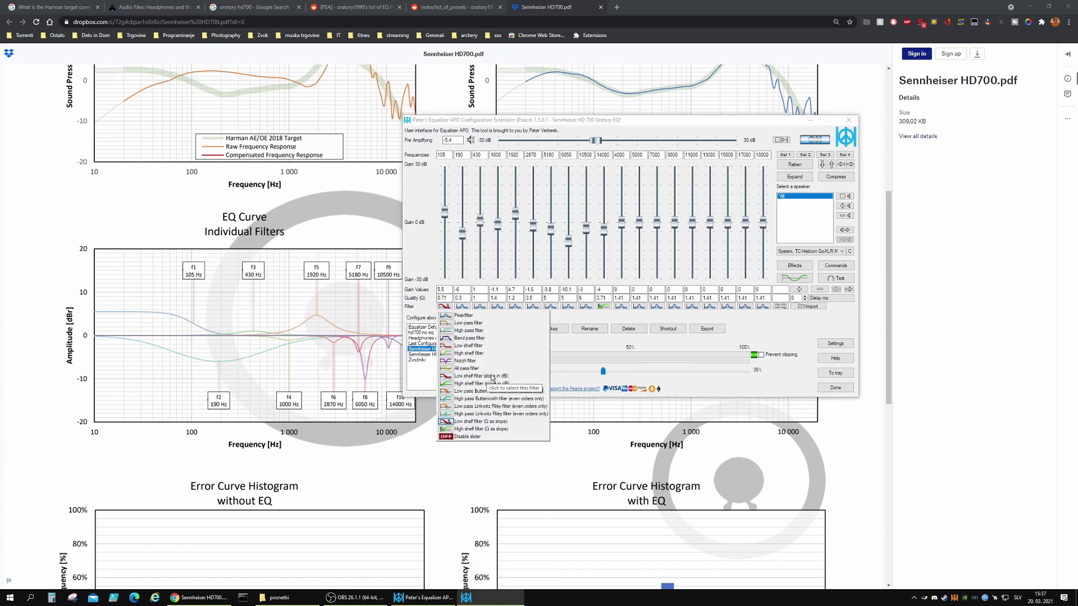
{"action": "left_click", "coordinate": [810, 120]}
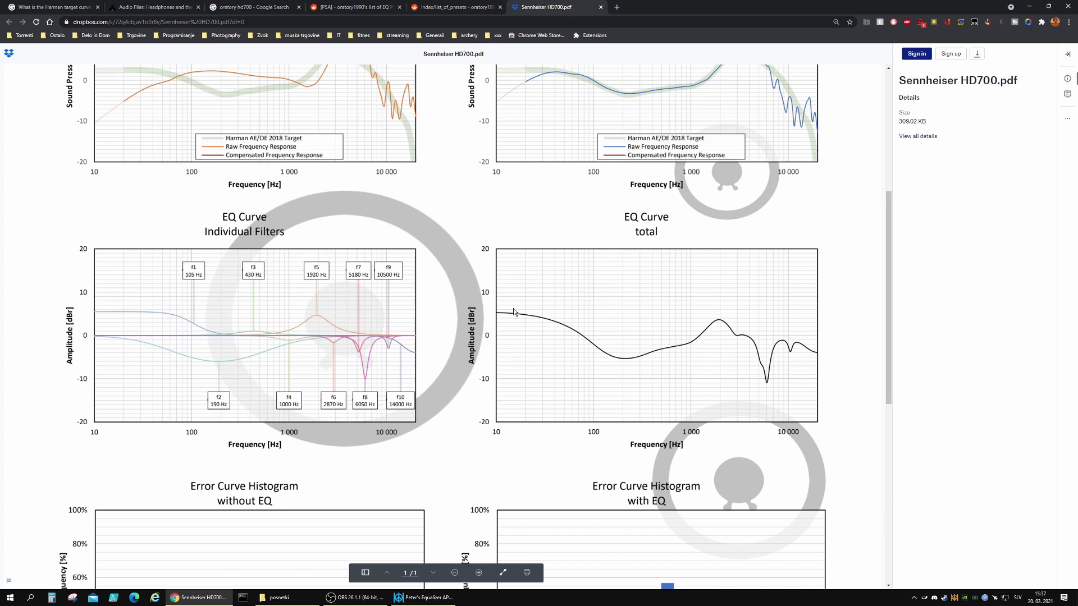
{"action": "left_click", "coordinate": [424, 597]}
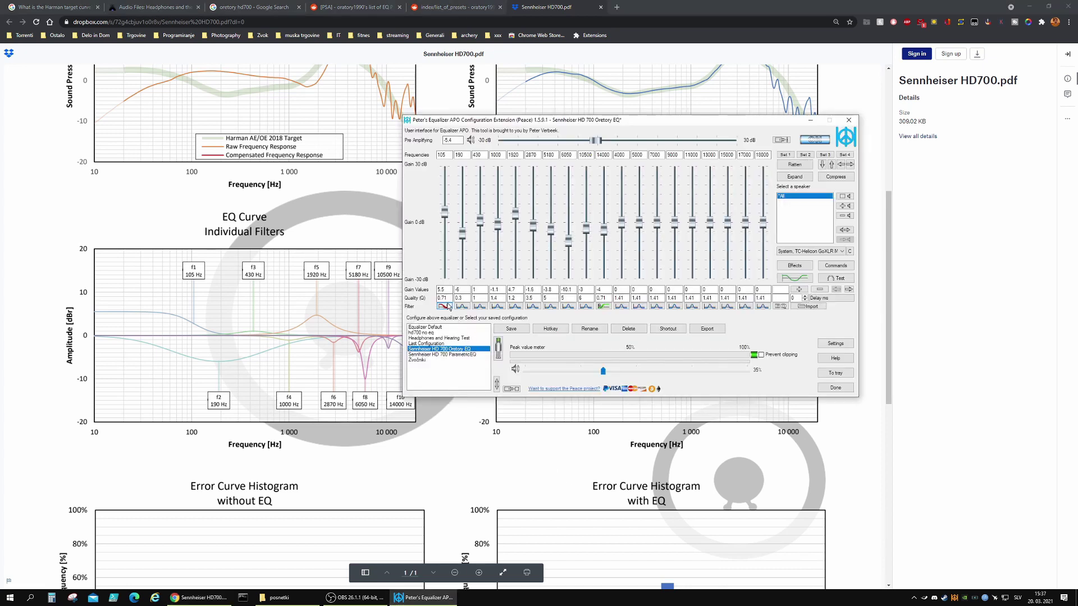
{"action": "left_click", "coordinate": [444, 306]}
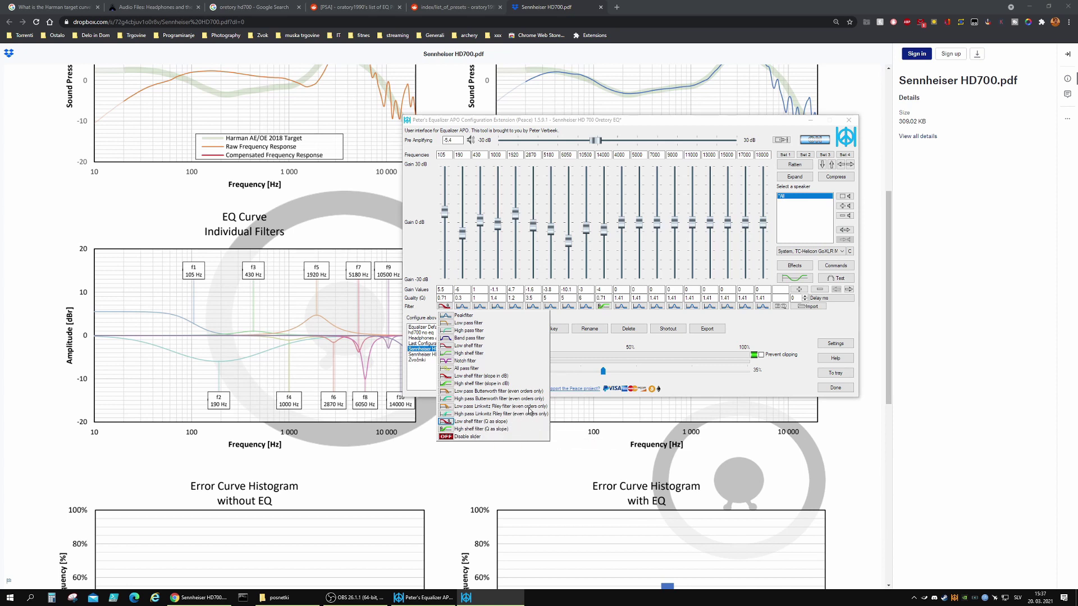
{"action": "left_click", "coordinate": [375, 433]}
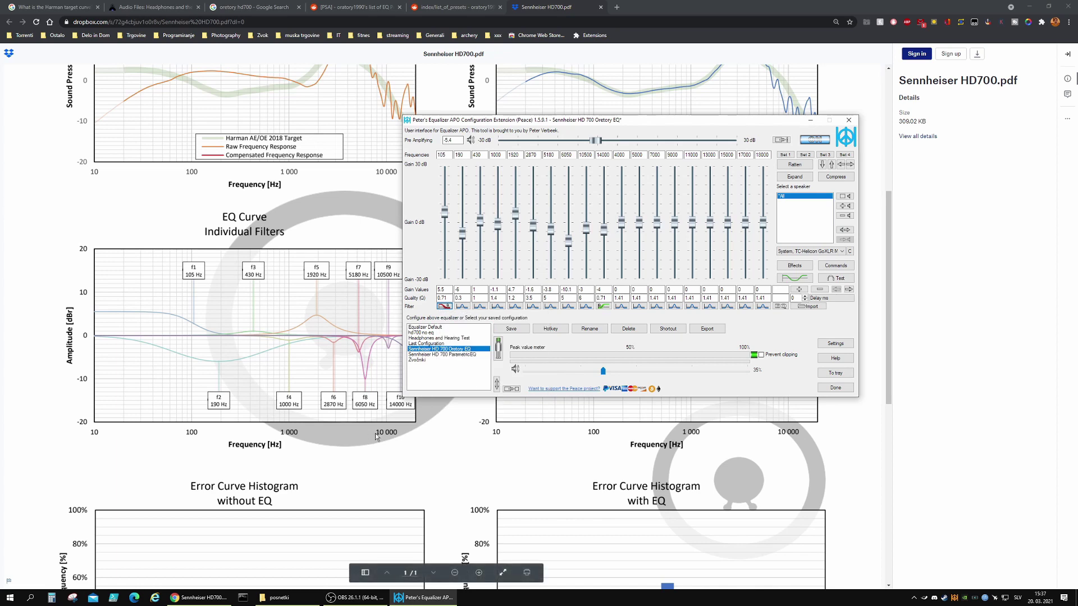
- Bring the PDF's Filter Settings table back into view and check the second band's frequency in Peace against it
{"action": "scroll", "coordinate": [375, 434], "scroll_direction": "down", "scroll_amount": 8}
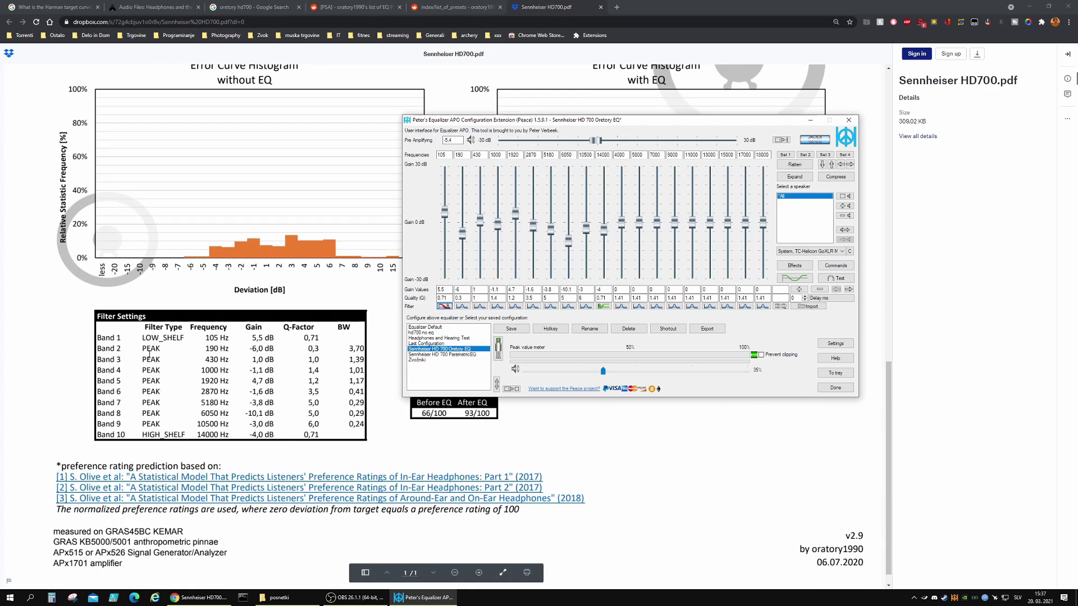
{"action": "left_click", "coordinate": [461, 156]}
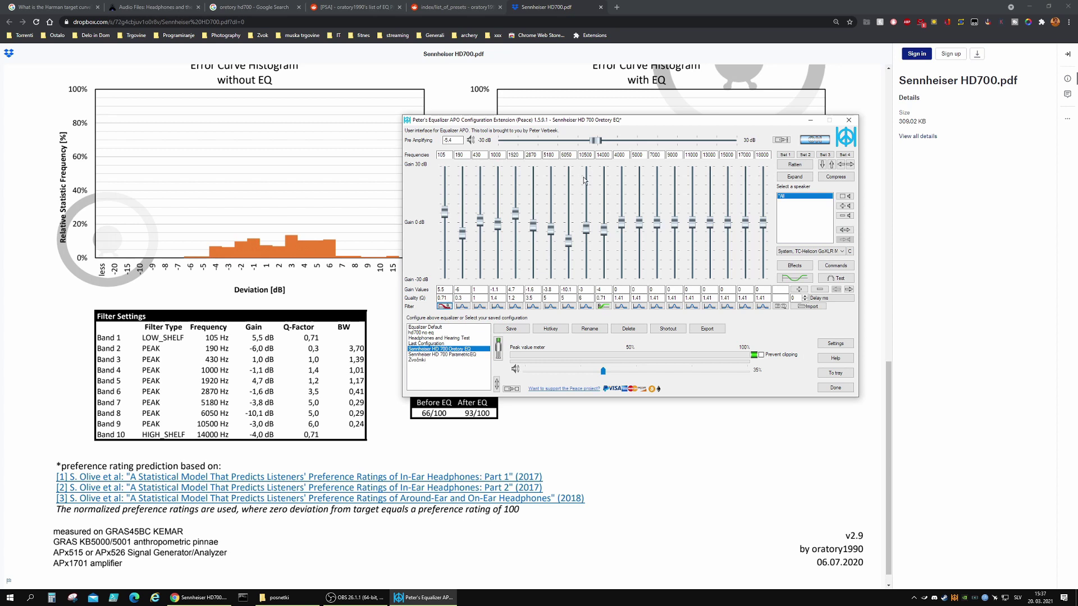
- Review the filter types offered for the 14000 Hz band, leaving it on High shelf filter (Q as slope)
{"action": "left_click", "coordinate": [604, 306]}
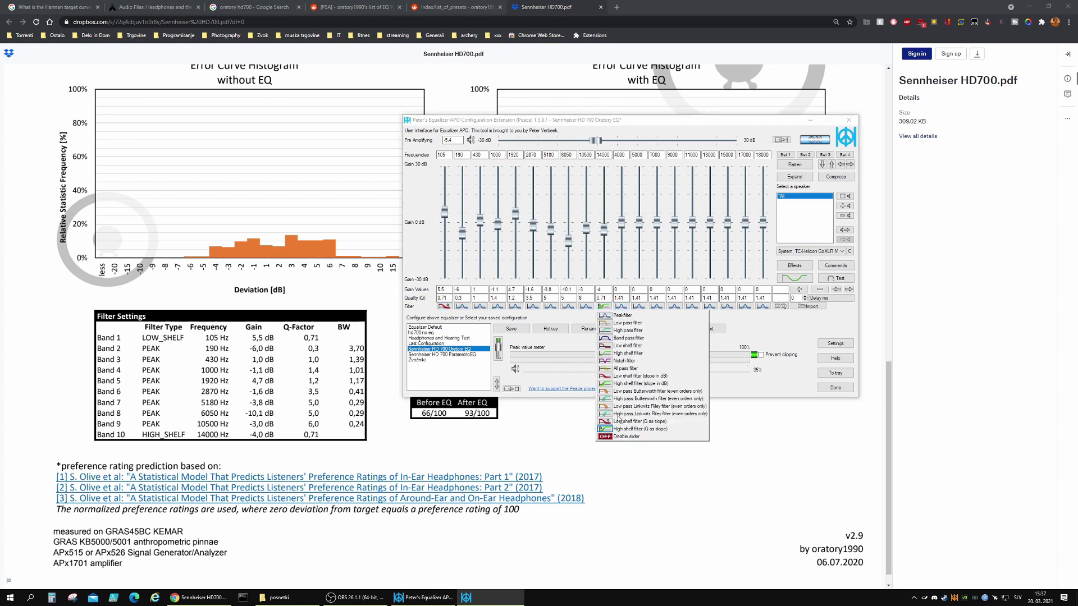
{"action": "left_click", "coordinate": [739, 382]}
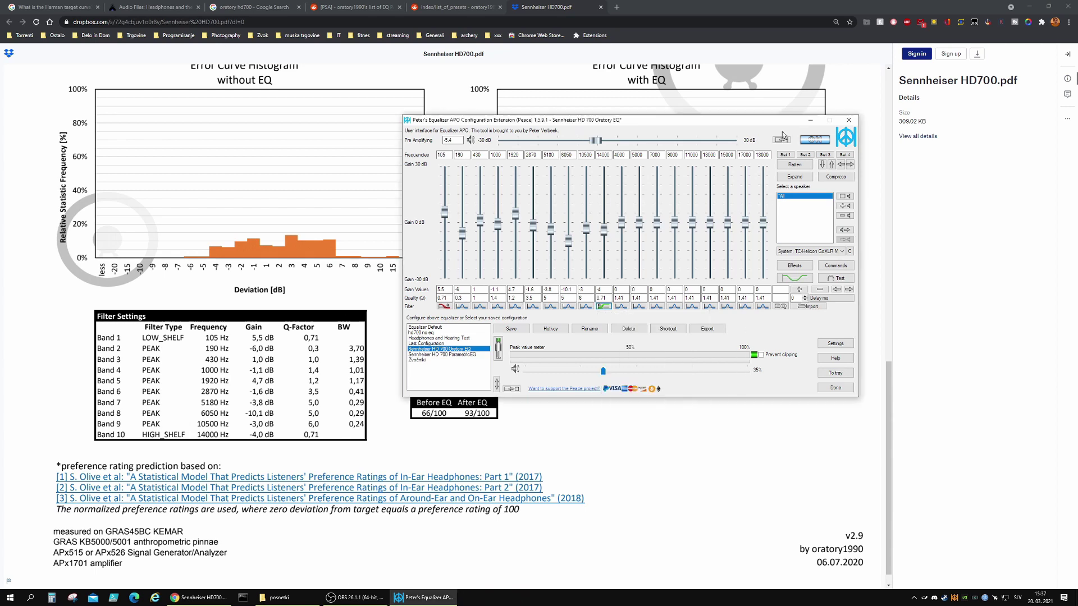
- Compare the graph of the Peace configuration with the PDF's total EQ curve, then close the graph window
{"action": "left_click", "coordinate": [812, 121]}
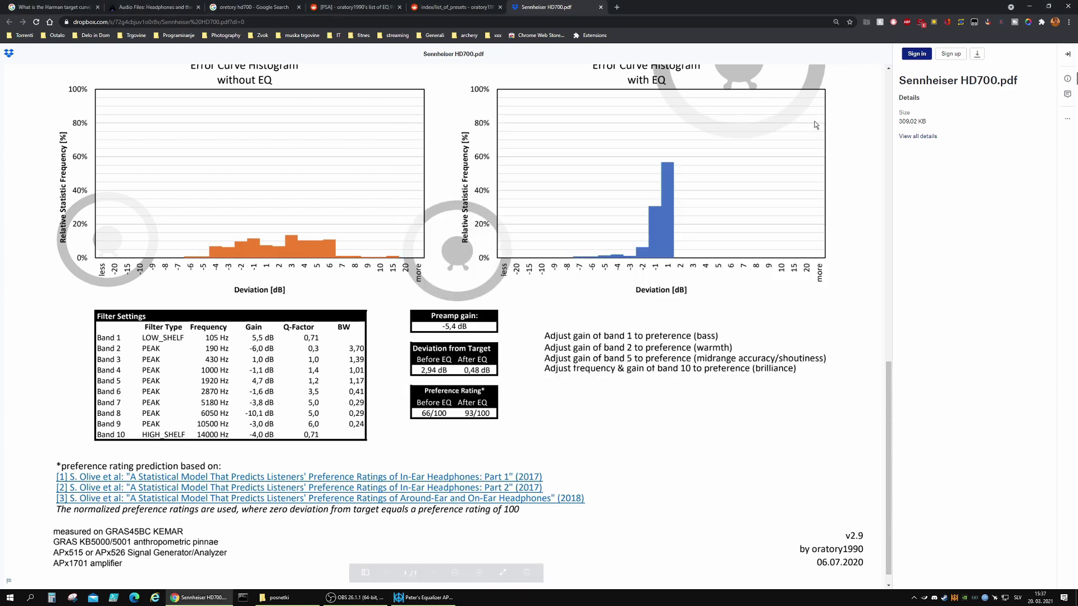
{"action": "scroll", "coordinate": [640, 403], "scroll_direction": "up", "scroll_amount": 7}
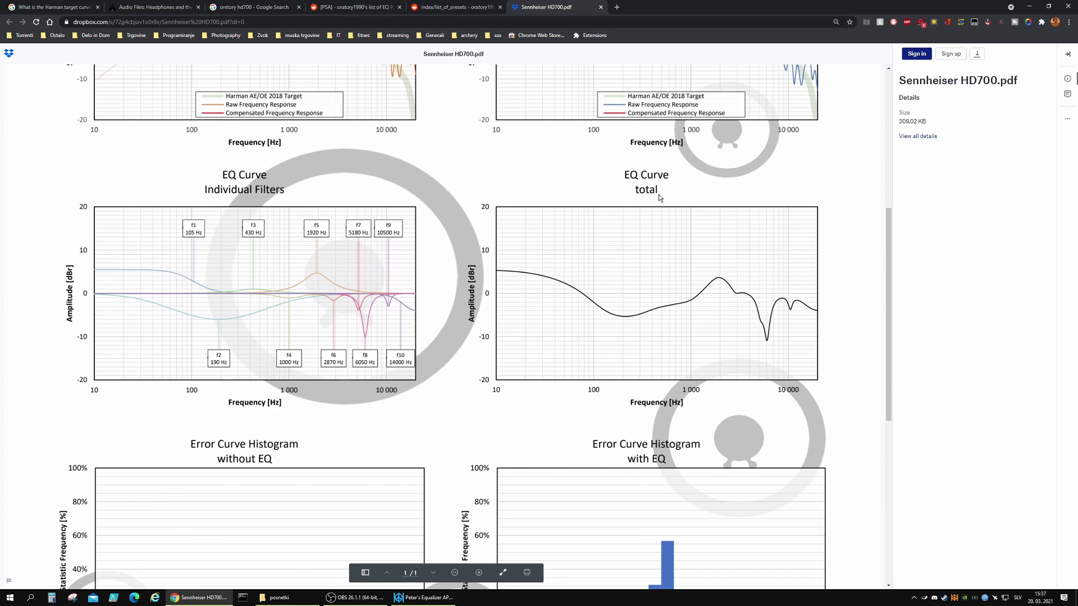
{"action": "left_click", "coordinate": [424, 597]}
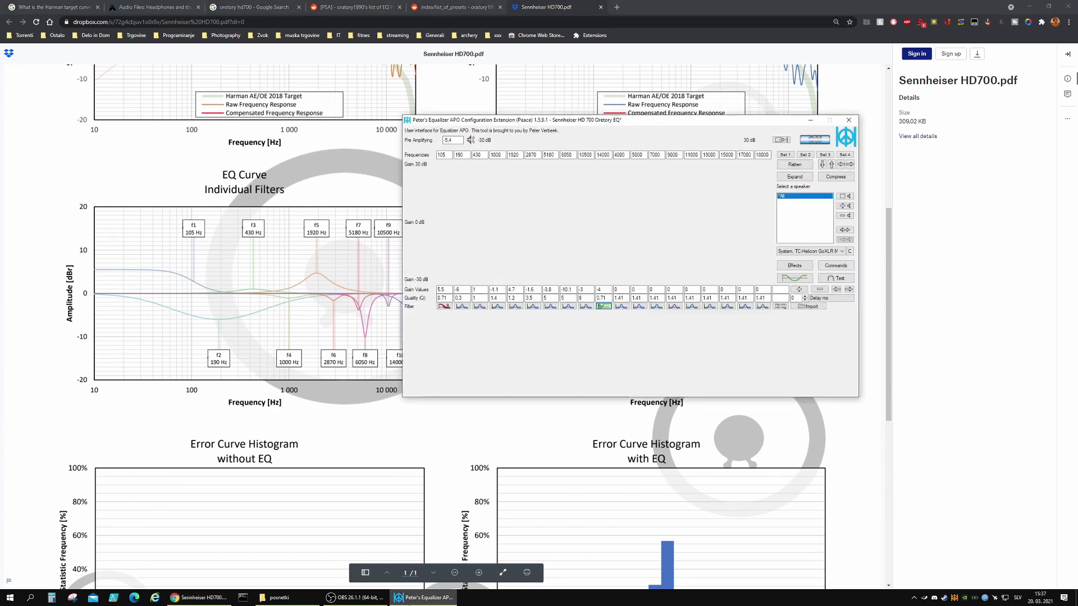
{"action": "left_click", "coordinate": [794, 279]}
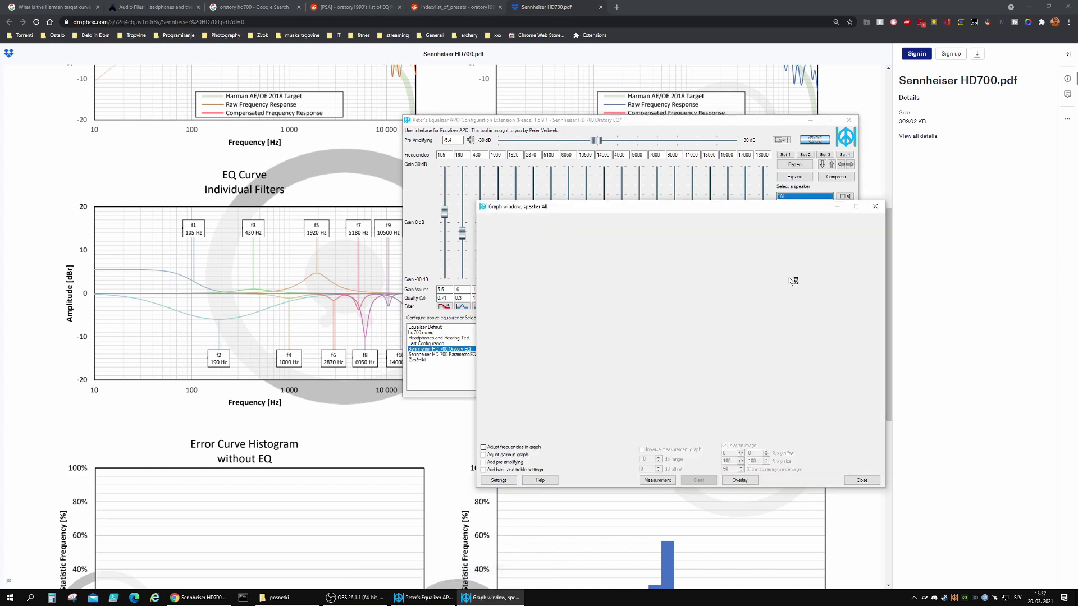
{"action": "left_click", "coordinate": [810, 120]}
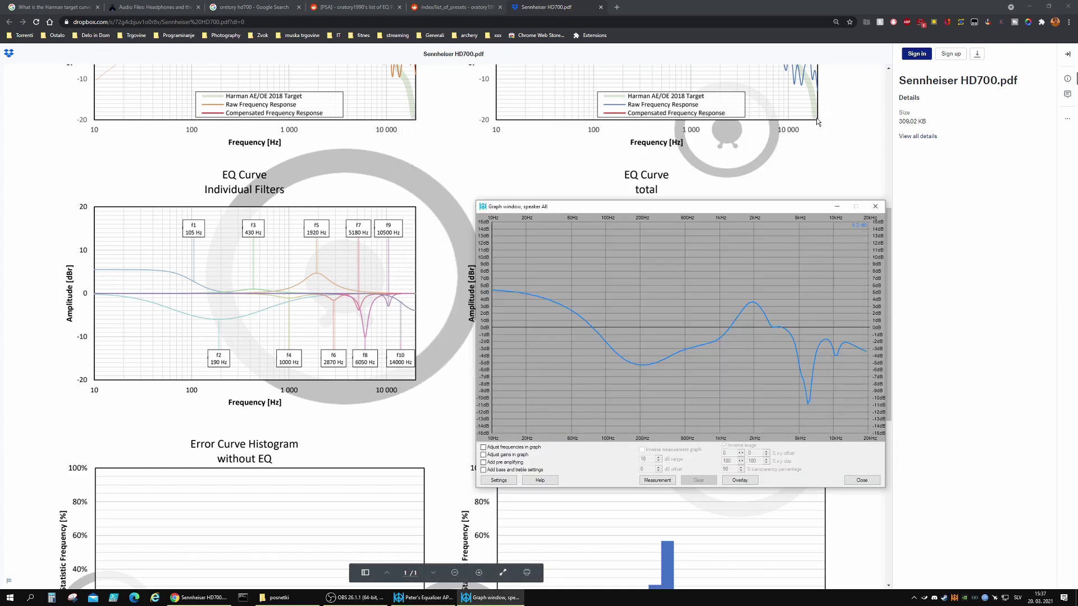
{"action": "left_click_drag", "start_coordinate": [692, 211], "coordinate": [297, 143]}
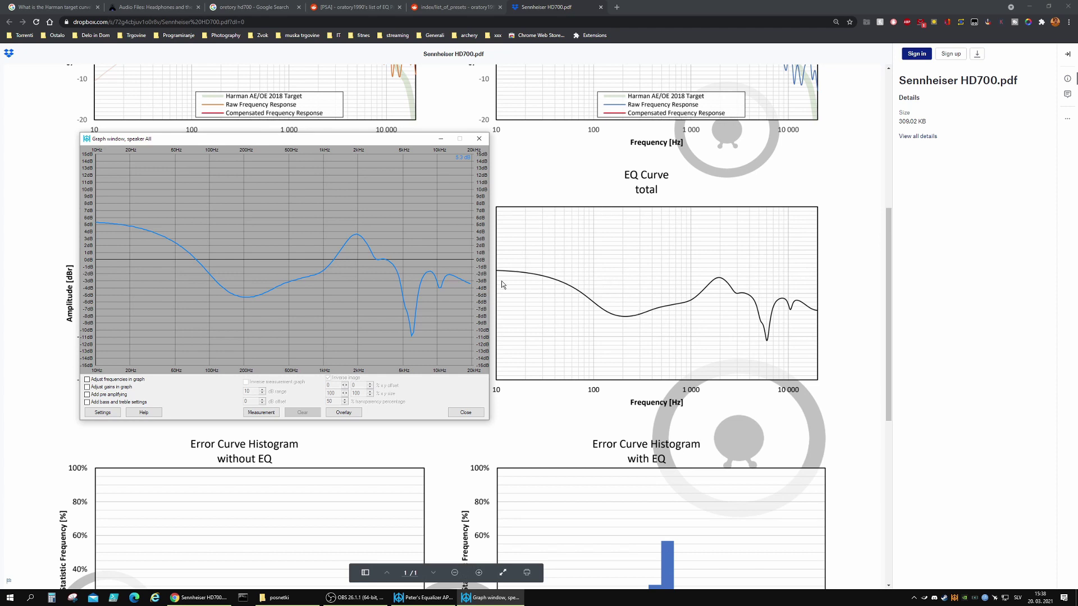
{"action": "left_click", "coordinate": [465, 412]}
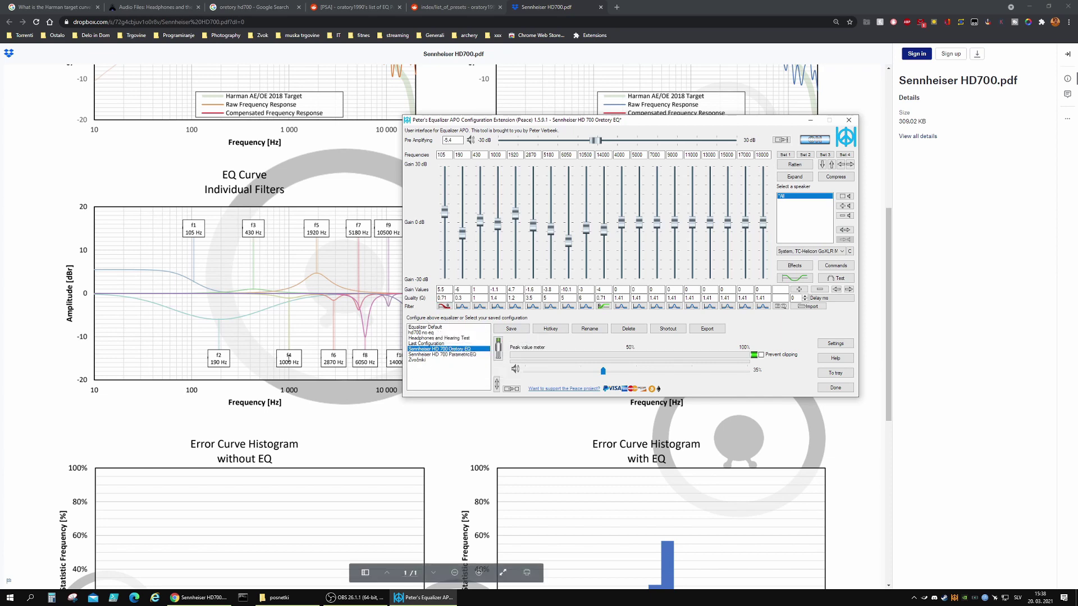
- Review the configuration name in the save options for Sennheiser HD 700 Oretory EQ and leave without saving
{"action": "scroll", "coordinate": [217, 513], "scroll_direction": "down", "scroll_amount": 5}
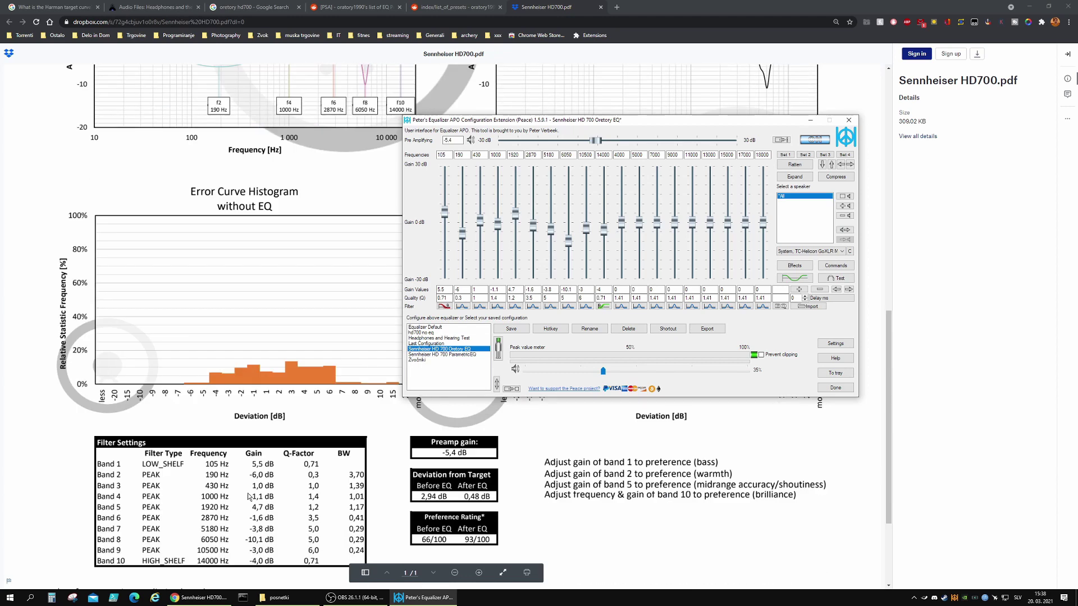
{"action": "scroll", "coordinate": [298, 468], "scroll_direction": "up", "scroll_amount": 2}
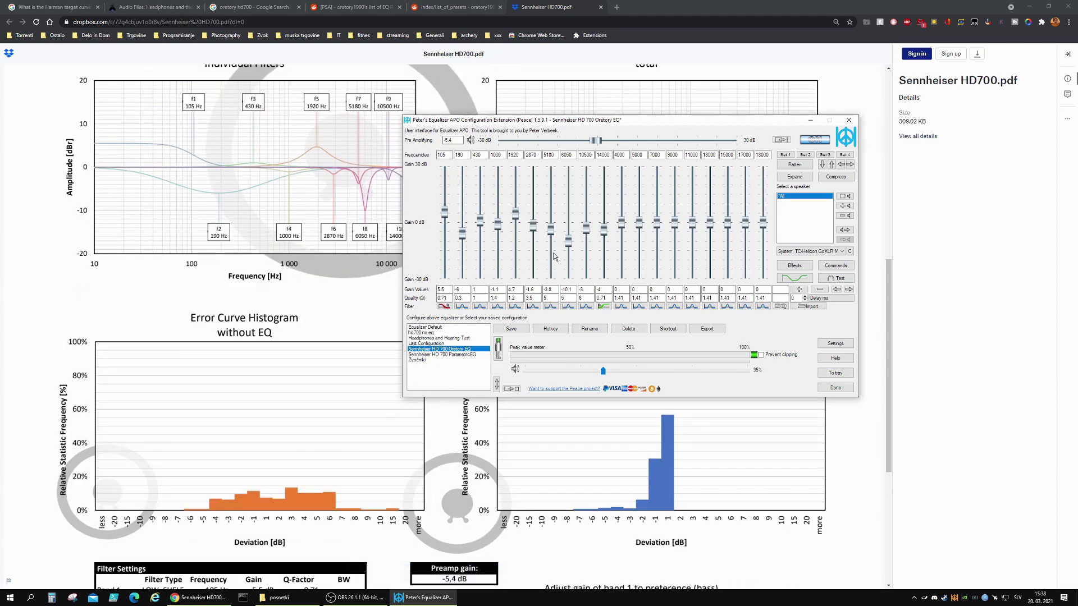
{"action": "left_click", "coordinate": [512, 329]}
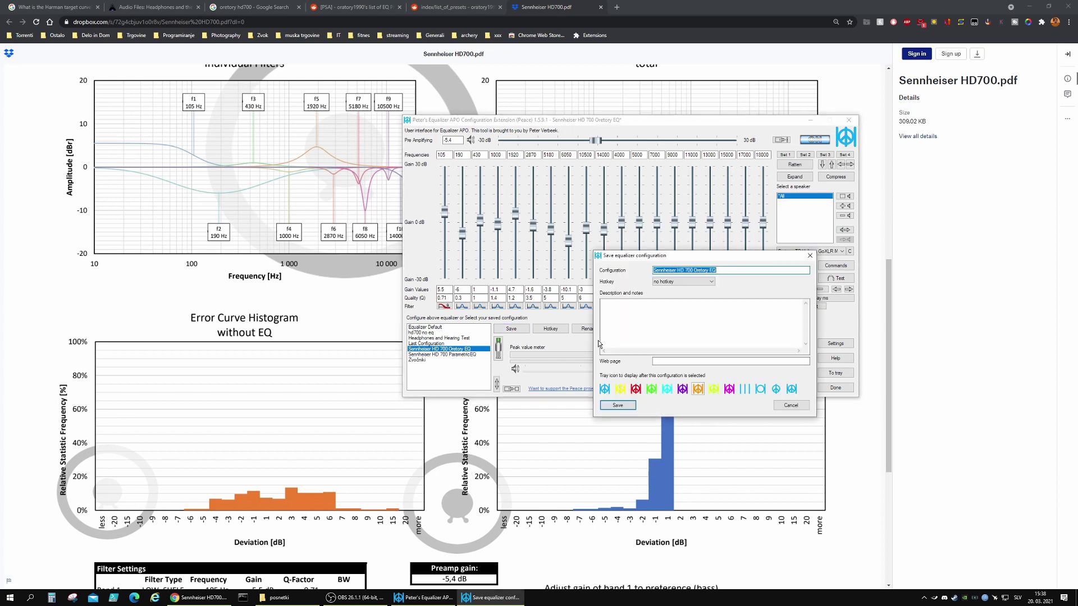
{"action": "left_click", "coordinate": [727, 272]}
{"action": "left_click_drag", "start_coordinate": [710, 273], "coordinate": [633, 275]}
{"action": "left_click", "coordinate": [792, 406]}
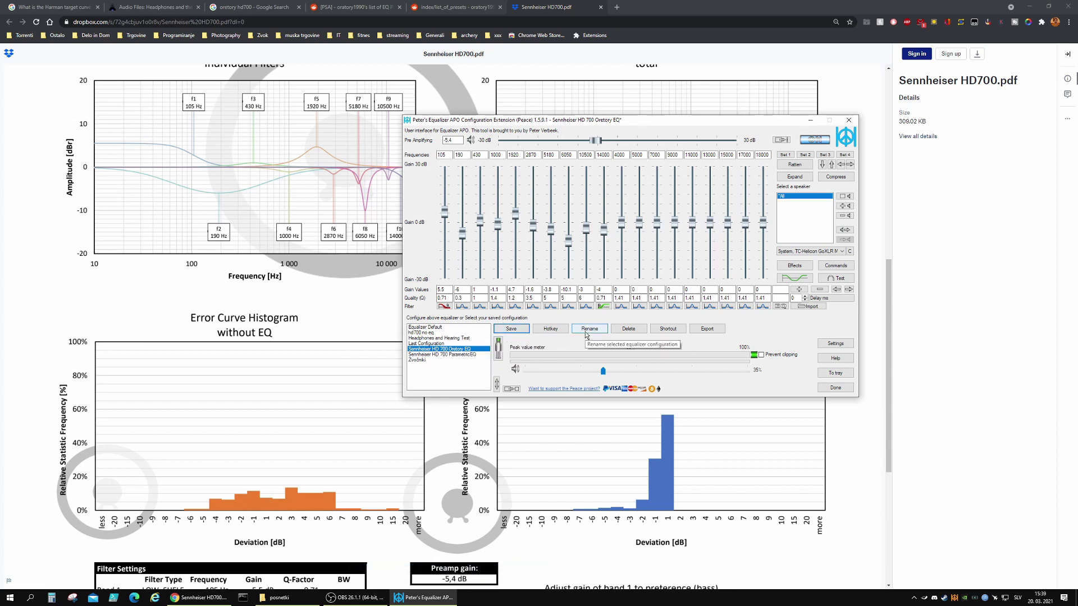
- Review the device list, keeping System, TC-Helicon GoXLR Mini, and look over the tray icon choices in the save options
{"action": "left_click", "coordinate": [806, 252]}
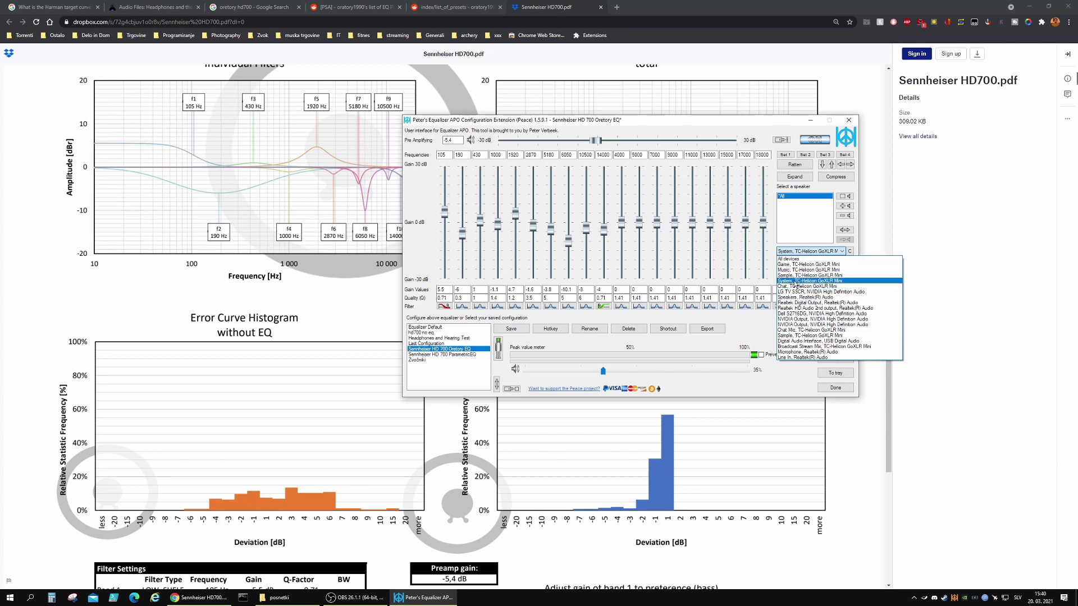
{"action": "left_click", "coordinate": [791, 281]}
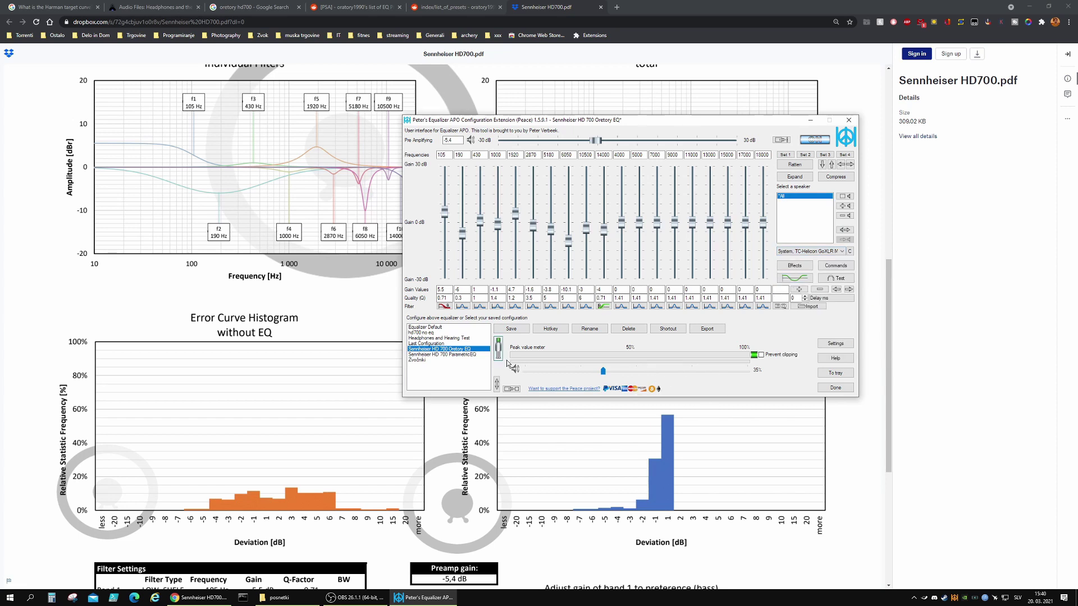
{"action": "left_click", "coordinate": [510, 328]}
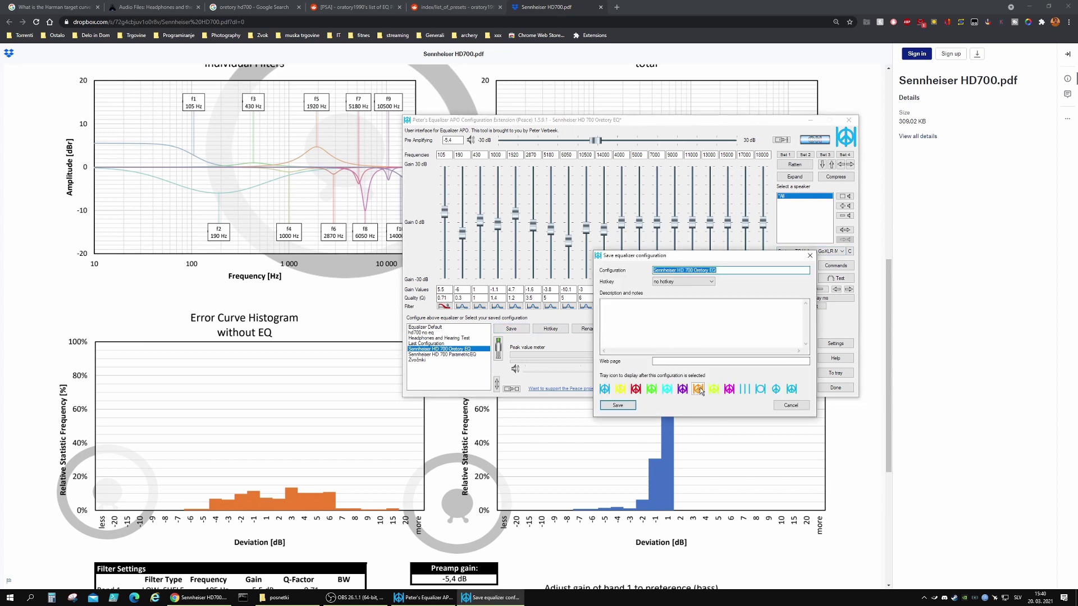
{"action": "left_click", "coordinate": [814, 256]}
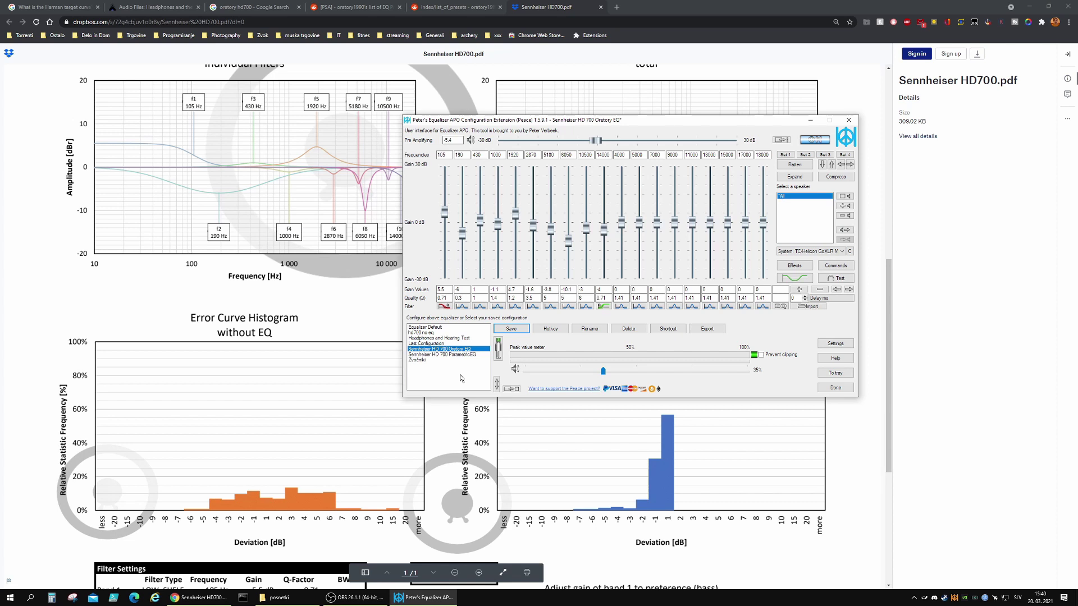
- Activate the Equalizer Default configuration without saving the current one, restore the Peace window to check it and minimise it
{"action": "left_click", "coordinate": [425, 328]}
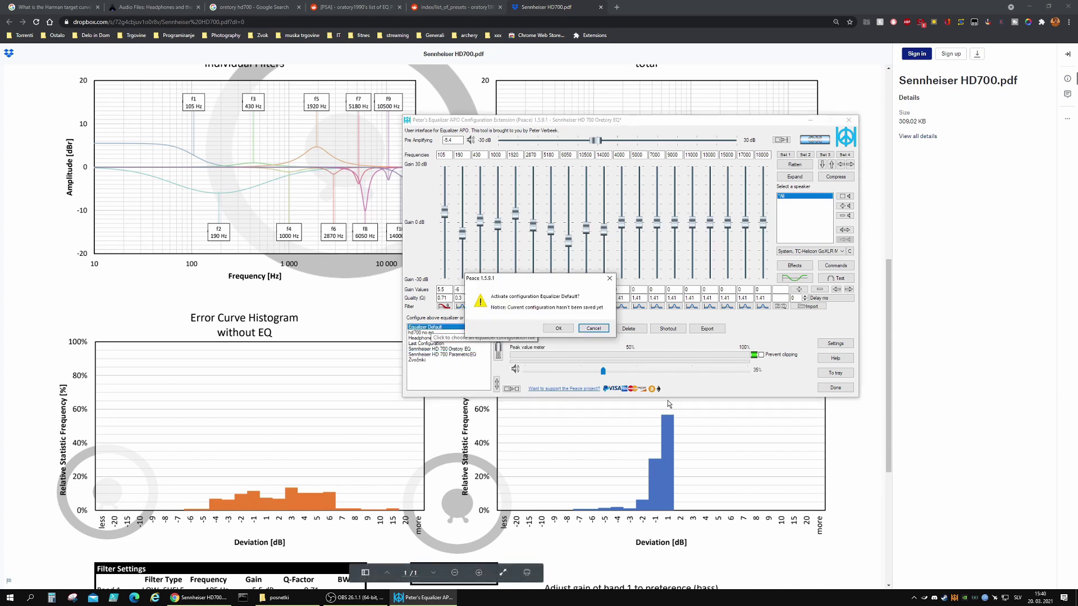
{"action": "left_click", "coordinate": [558, 328]}
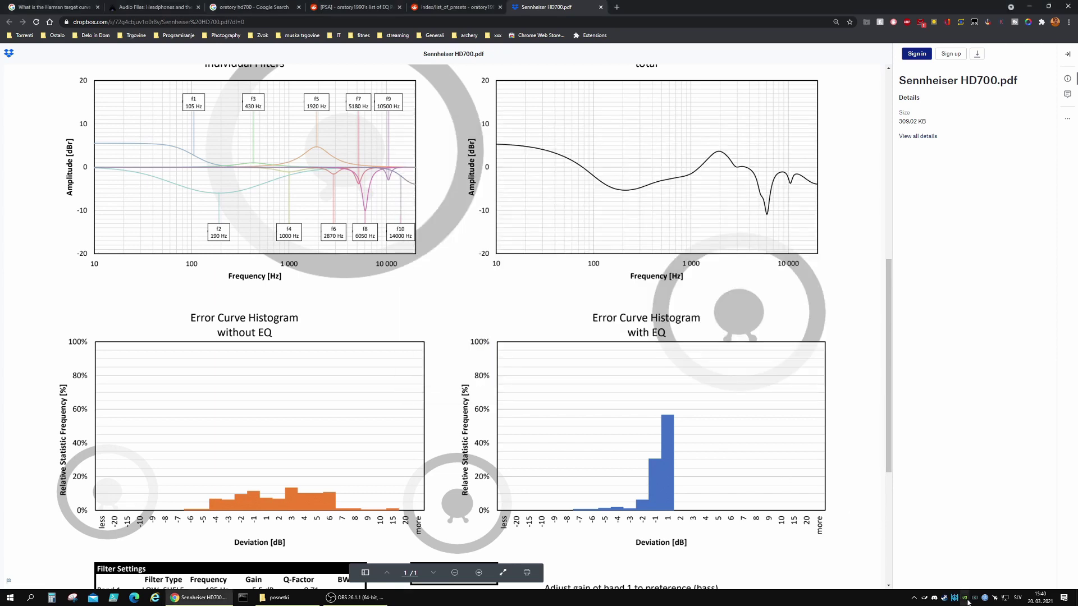
{"action": "left_click", "coordinate": [955, 598]}
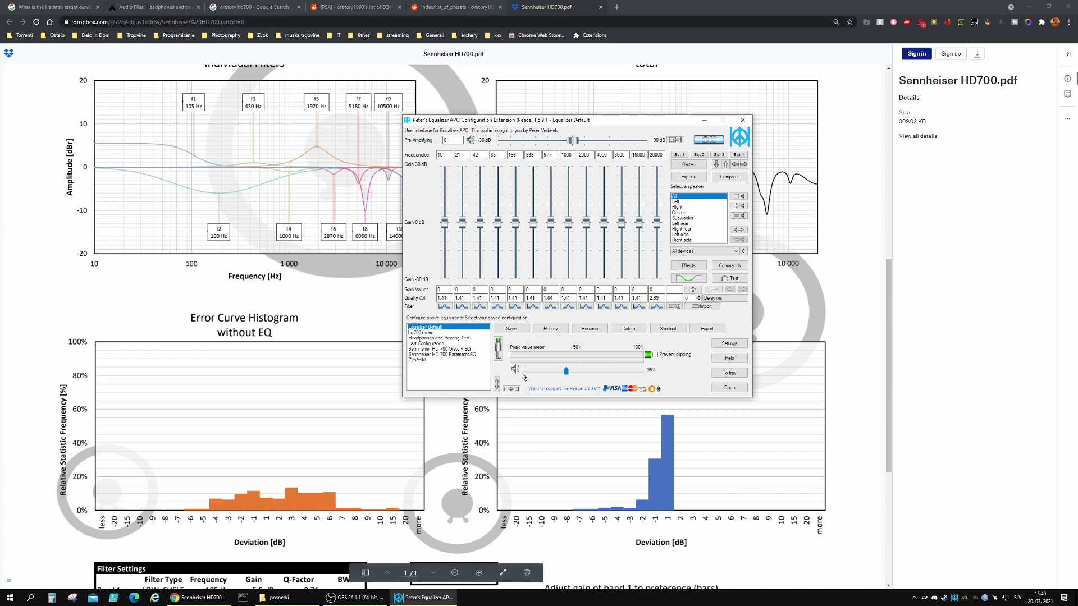
{"action": "left_click", "coordinate": [707, 121]}
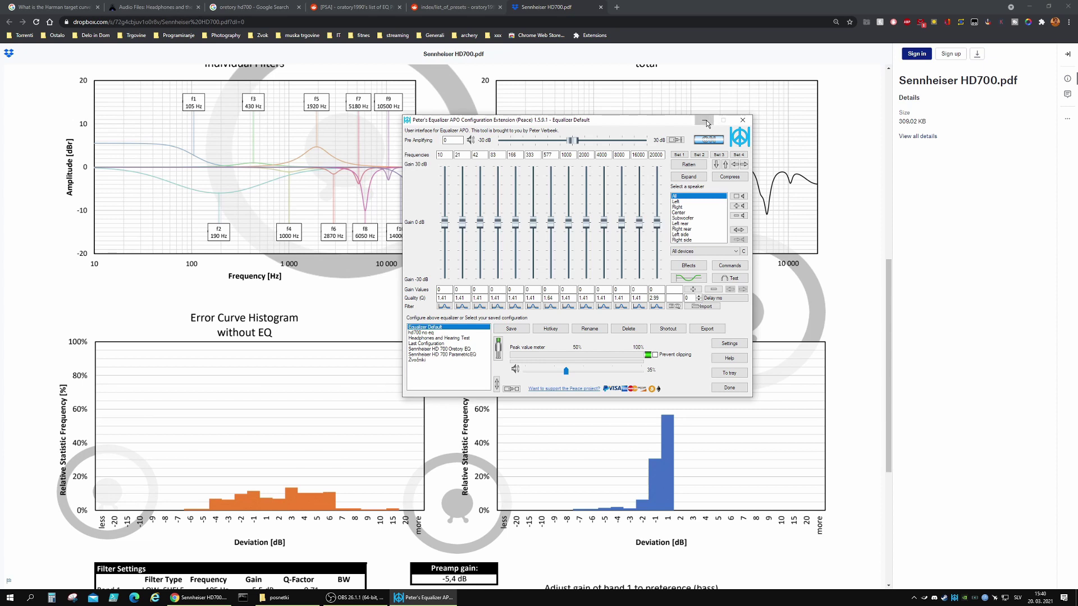
{"action": "left_click", "coordinate": [707, 122]}
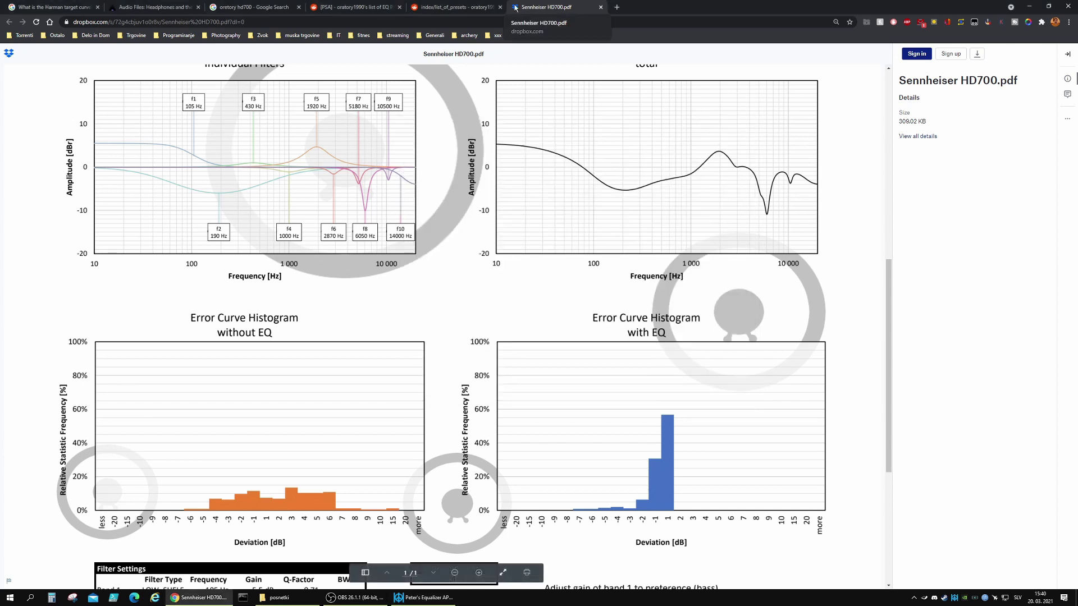
- Close the Sennheiser HD700 PDF, search Google for "auto eq" and open the AutoEq GitHub repository
{"action": "middle_click", "coordinate": [567, 6]}
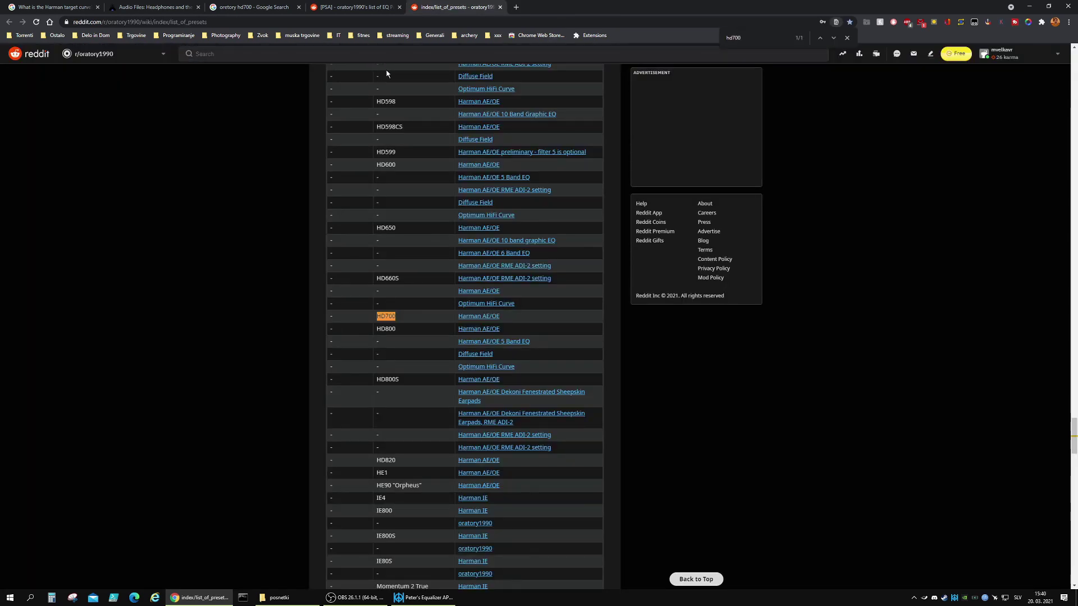
{"action": "key", "text": "ctrl+t"}
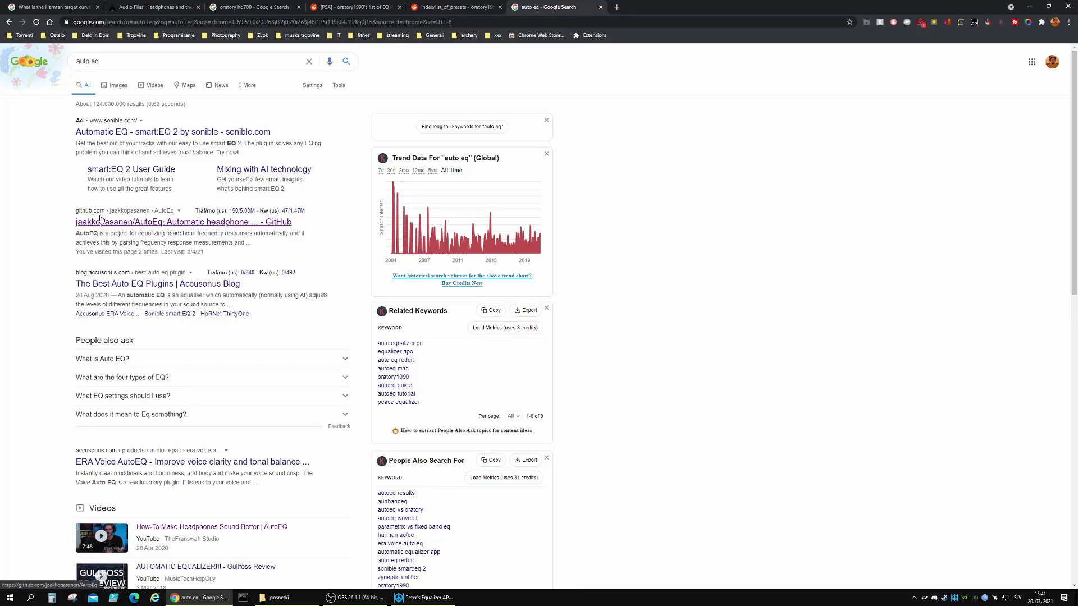
{"action": "left_click", "coordinate": [188, 223]}
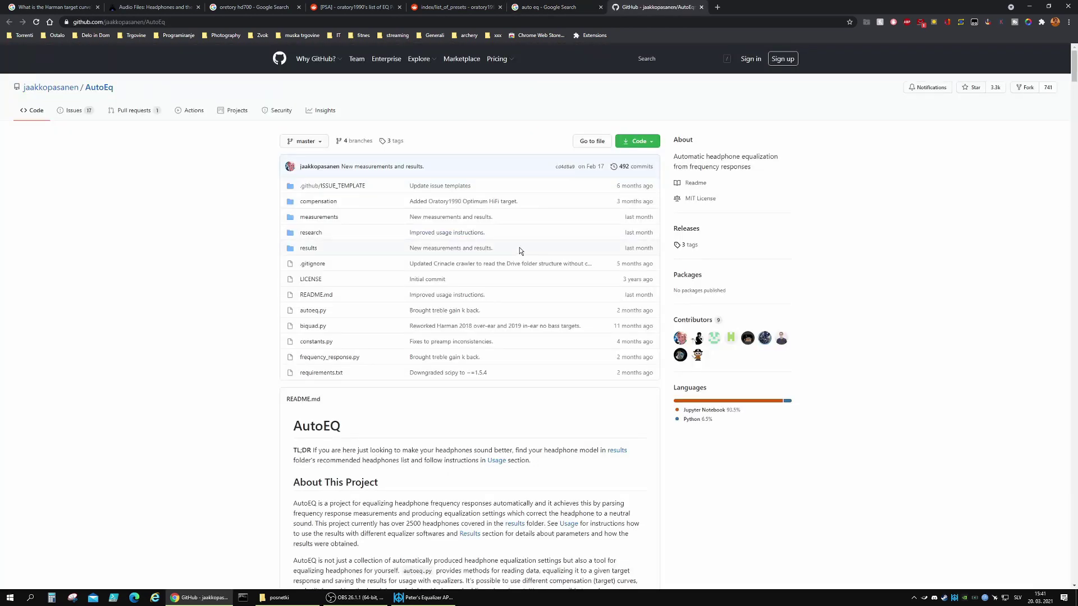
{"action": "scroll", "coordinate": [508, 270], "scroll_direction": "down", "scroll_amount": 6}
{"action": "scroll", "coordinate": [488, 308], "scroll_direction": "up", "scroll_amount": 6}
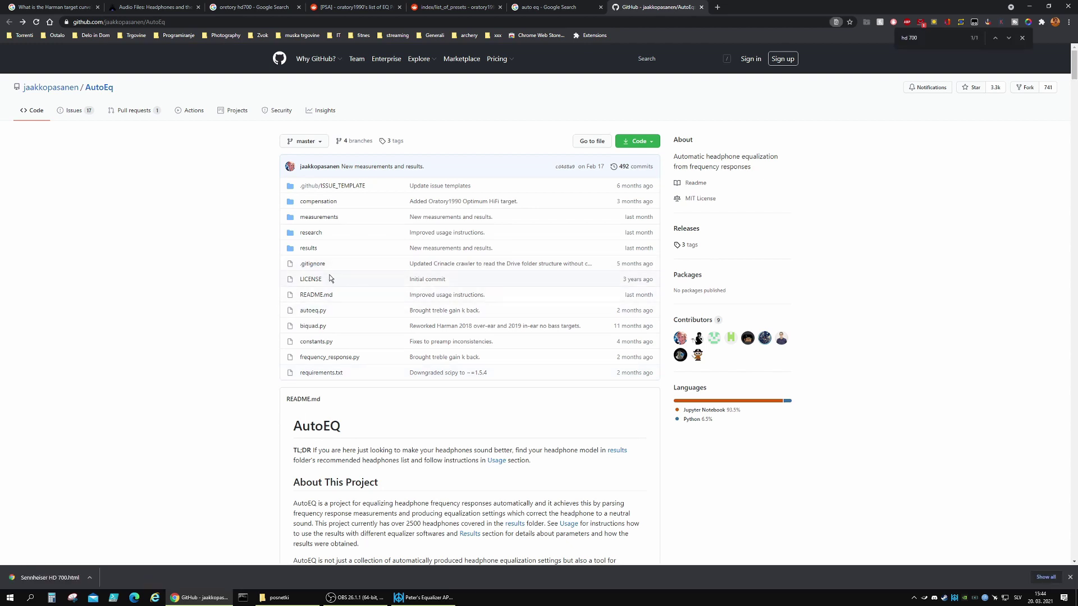
- Go to the repository's oratory1990 results, find "hd 700" on the page and open the Sennheiser HD 700 entry
{"action": "left_click", "coordinate": [308, 248]}
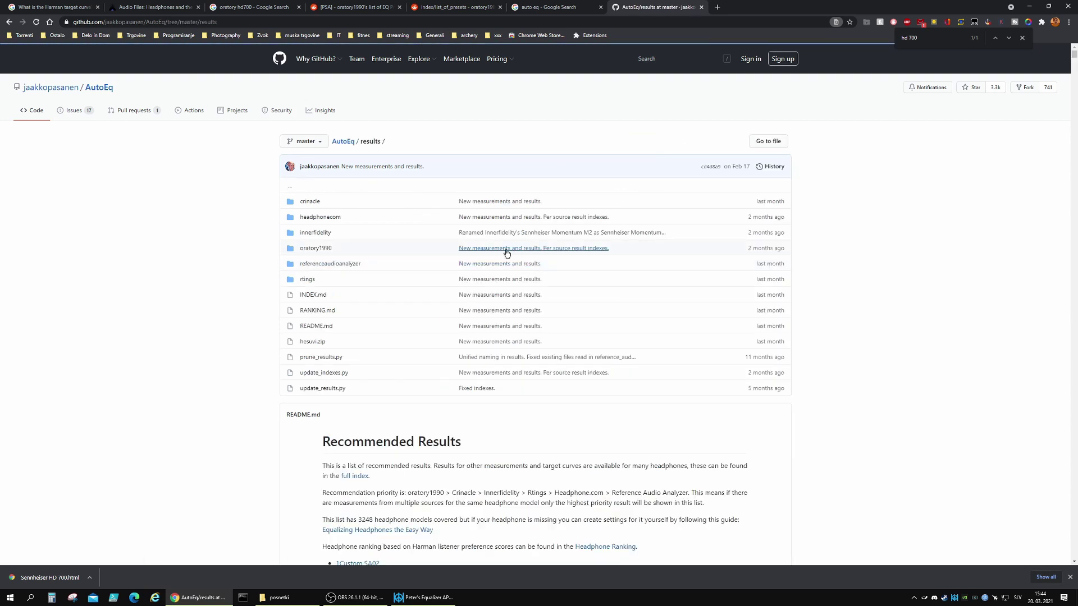
{"action": "left_click", "coordinate": [317, 249]}
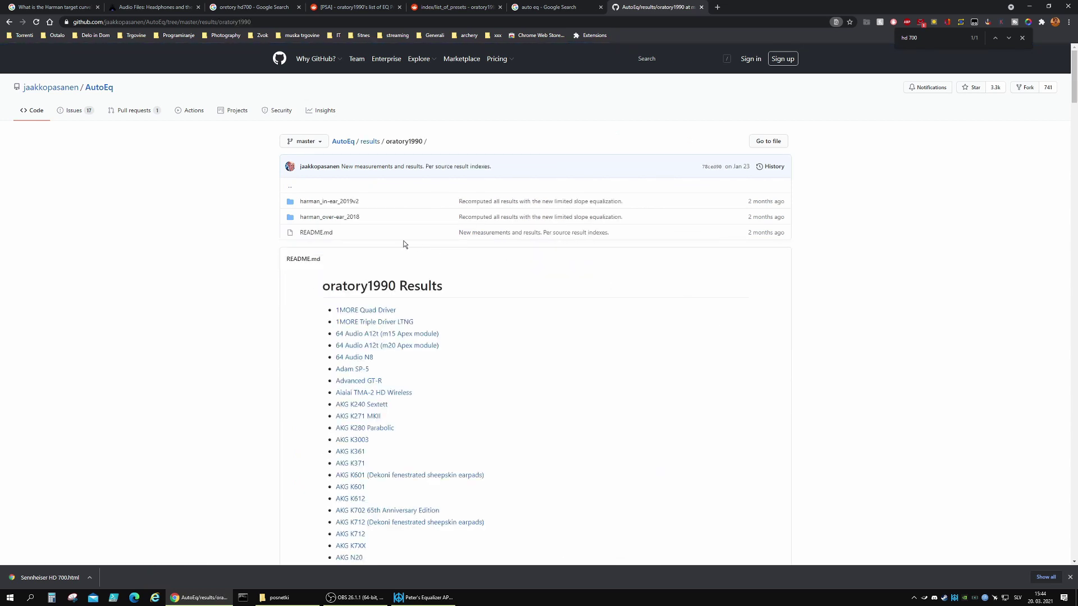
{"action": "scroll", "coordinate": [516, 344], "scroll_direction": "down", "scroll_amount": 3}
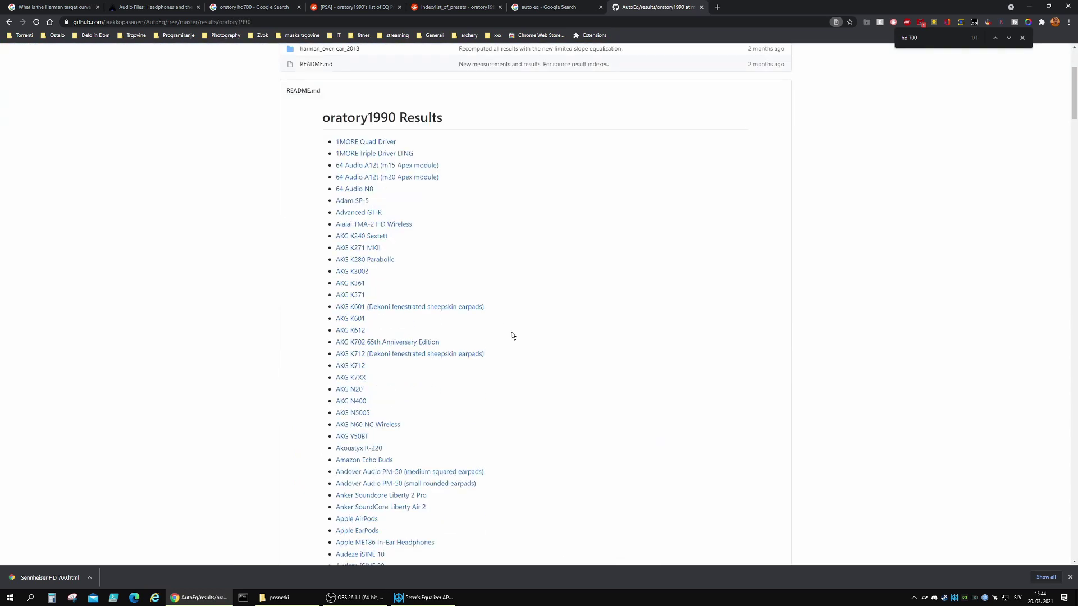
{"action": "key", "text": "ctrl+f"}
{"action": "type", "text": "hfo"}
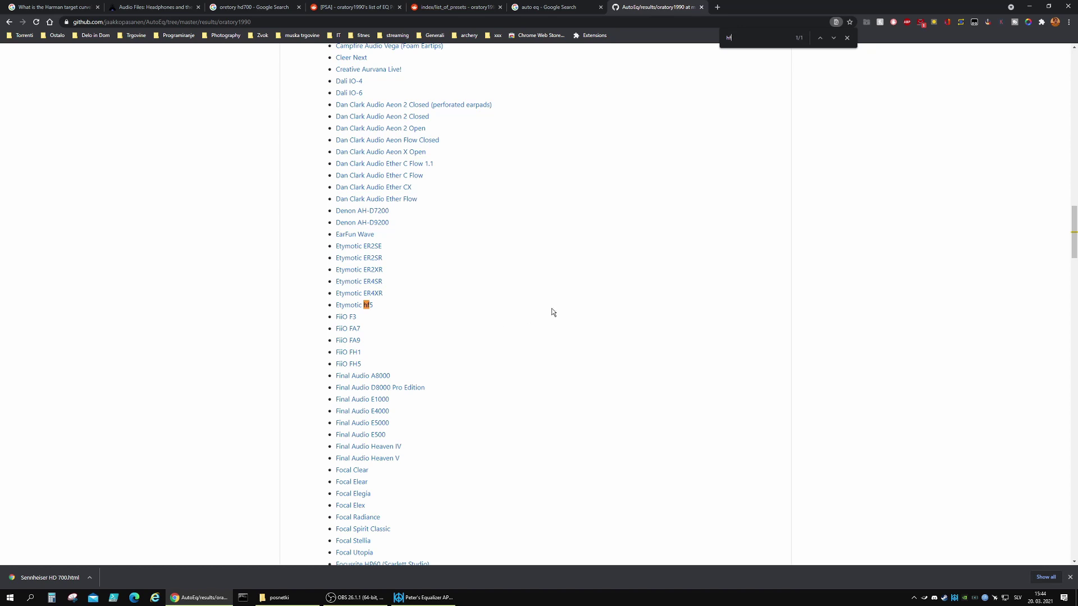
{"action": "key", "text": "BackSpace"}
{"action": "key", "text": "BackSpace"}
{"action": "type", "text": "d 700"}
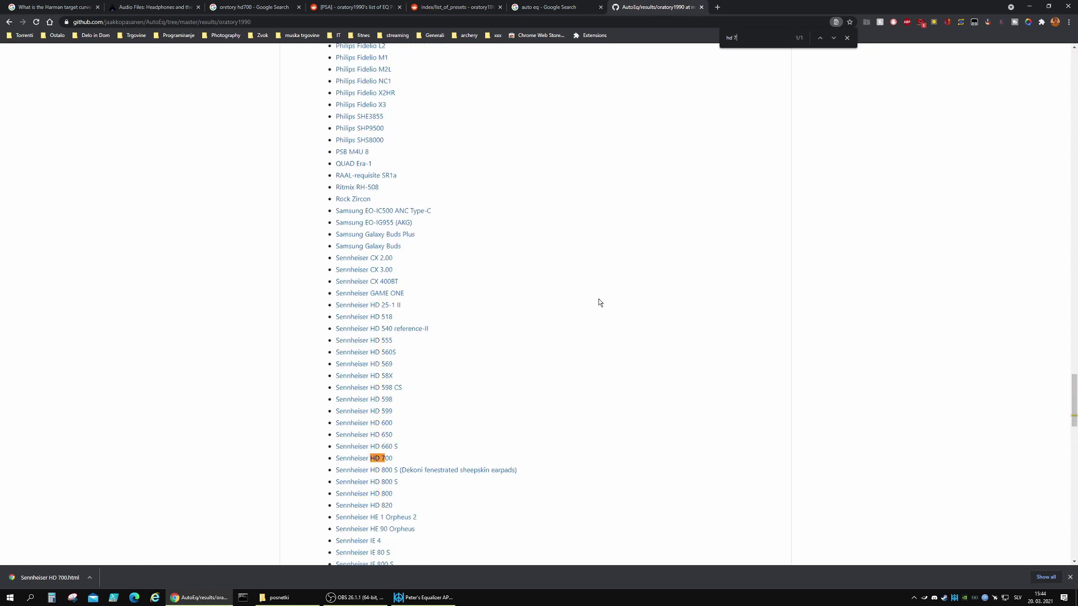
{"action": "left_click", "coordinate": [381, 459]}
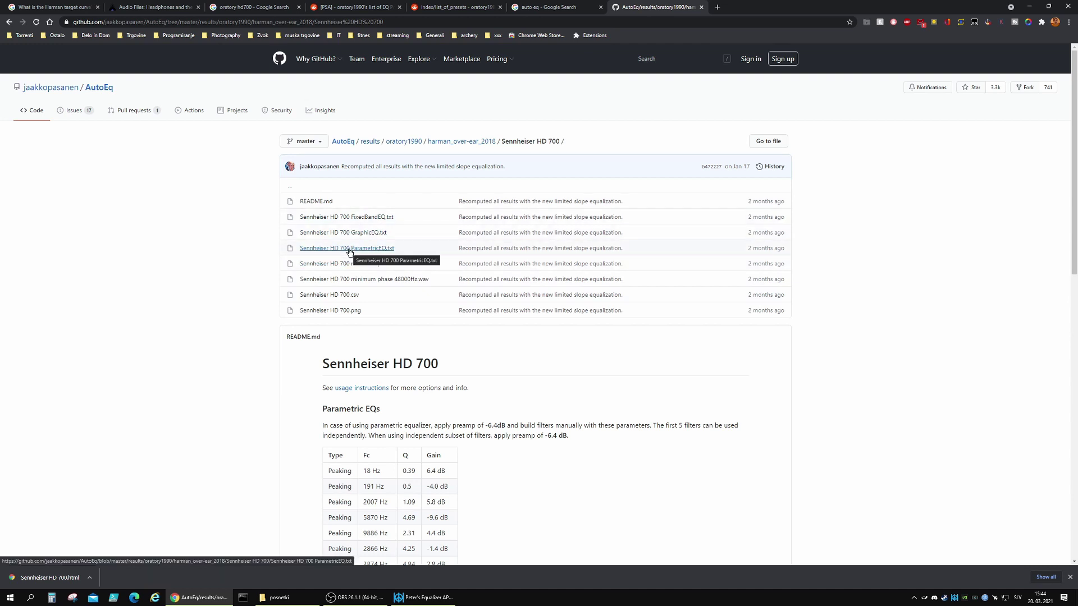
- Dismiss the browser's downloads bar, switch to Peace to view its main window and minimise it again
{"action": "left_click", "coordinate": [1070, 577]}
{"action": "left_click", "coordinate": [424, 597]}
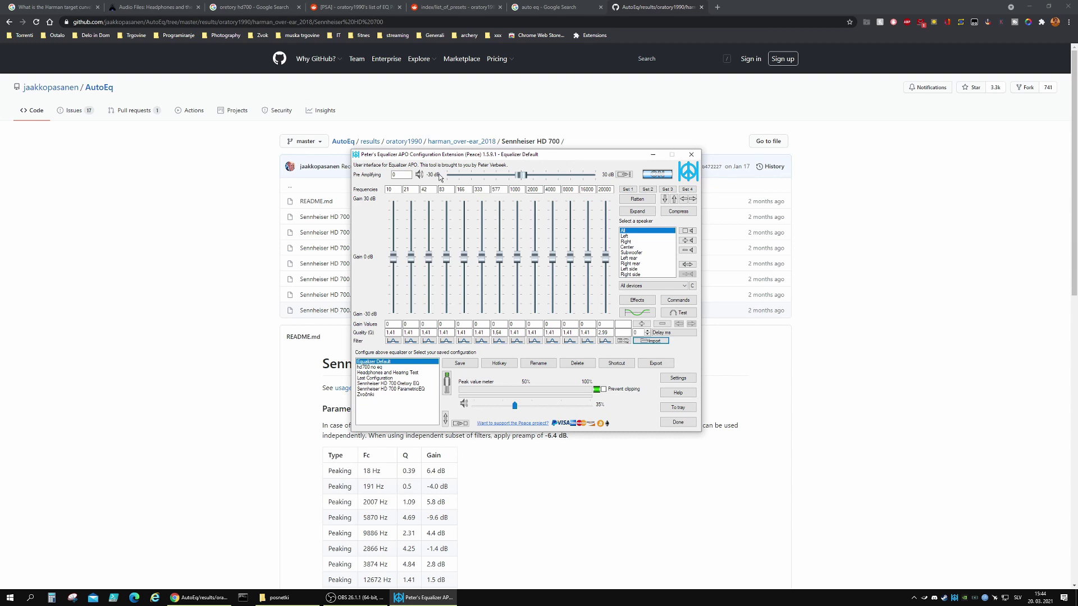
{"action": "left_click", "coordinate": [653, 153]}
- Save the raw Sennheiser HD 700 ParametricEQ.txt file from the AutoEq repository to the Desktop, close the page and minimise the browser
{"action": "left_click", "coordinate": [347, 247]}
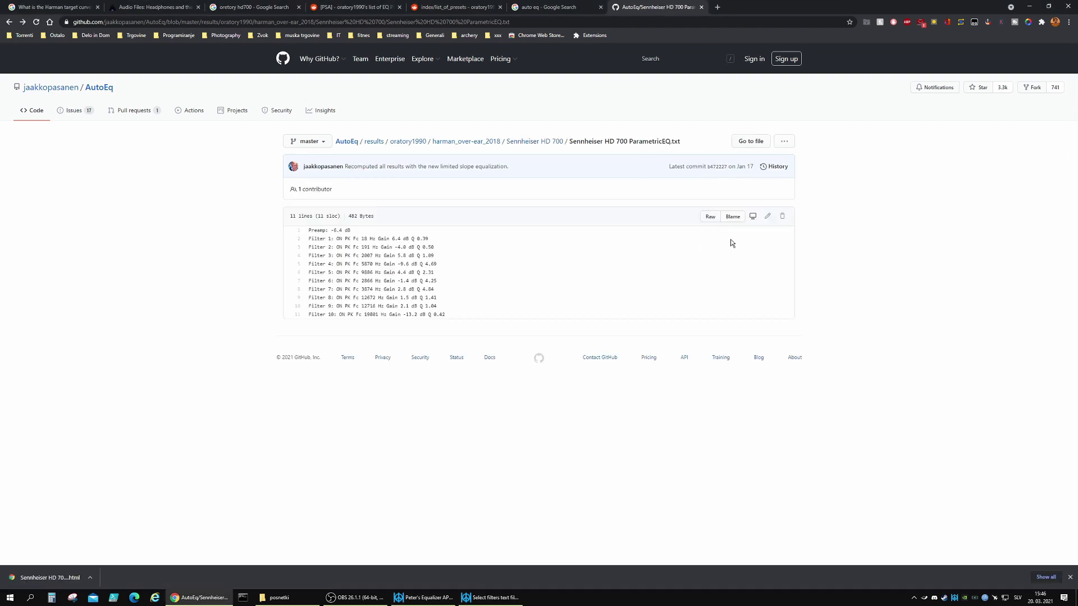
{"action": "right_click", "coordinate": [711, 217]}
{"action": "left_click", "coordinate": [735, 272]}
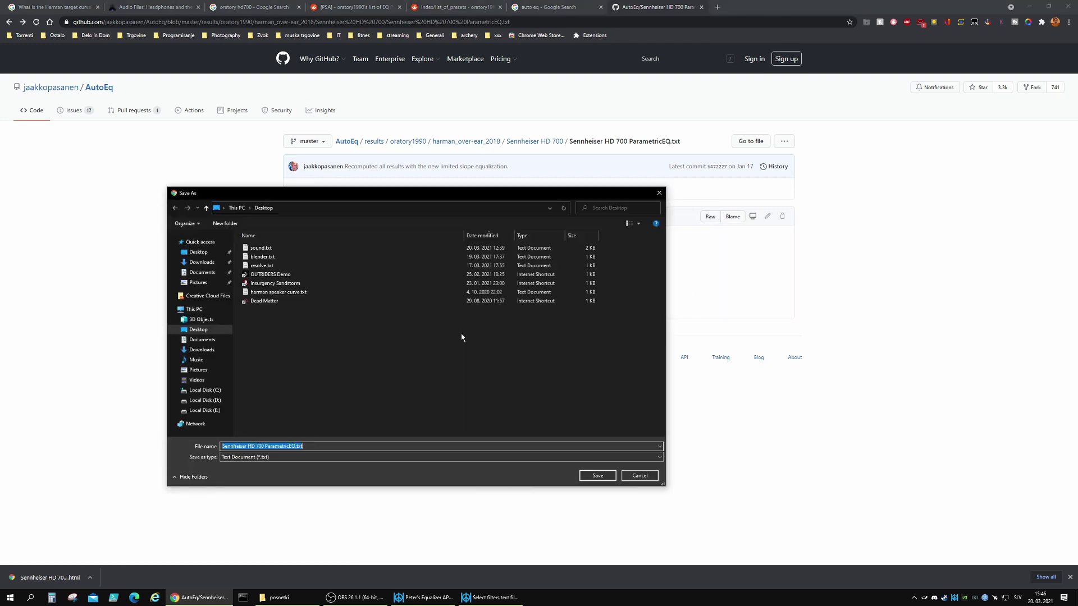
{"action": "left_click", "coordinate": [598, 478]}
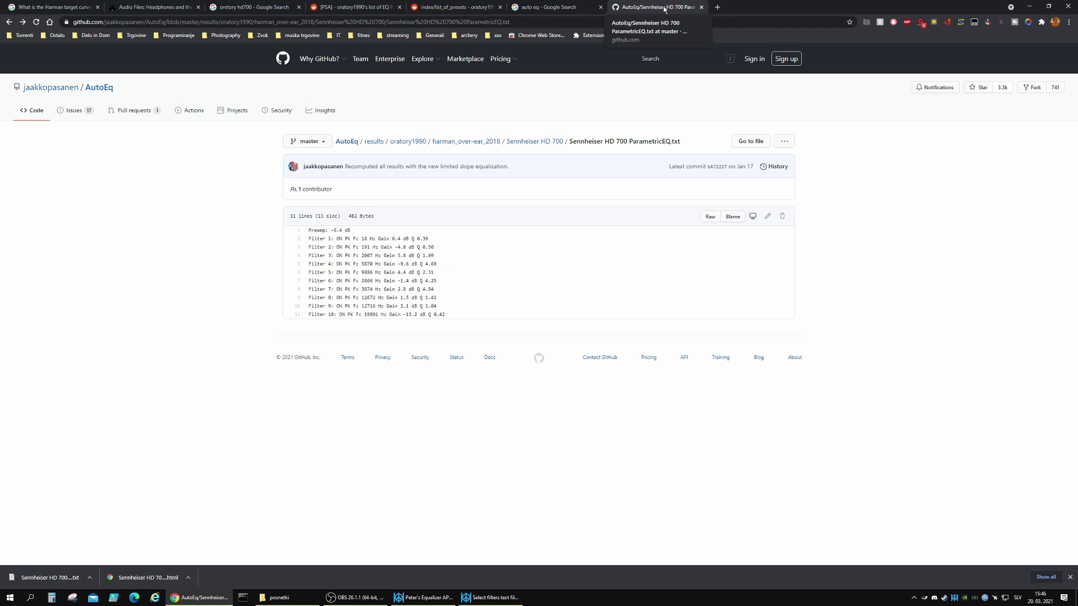
{"action": "left_click", "coordinate": [701, 7]}
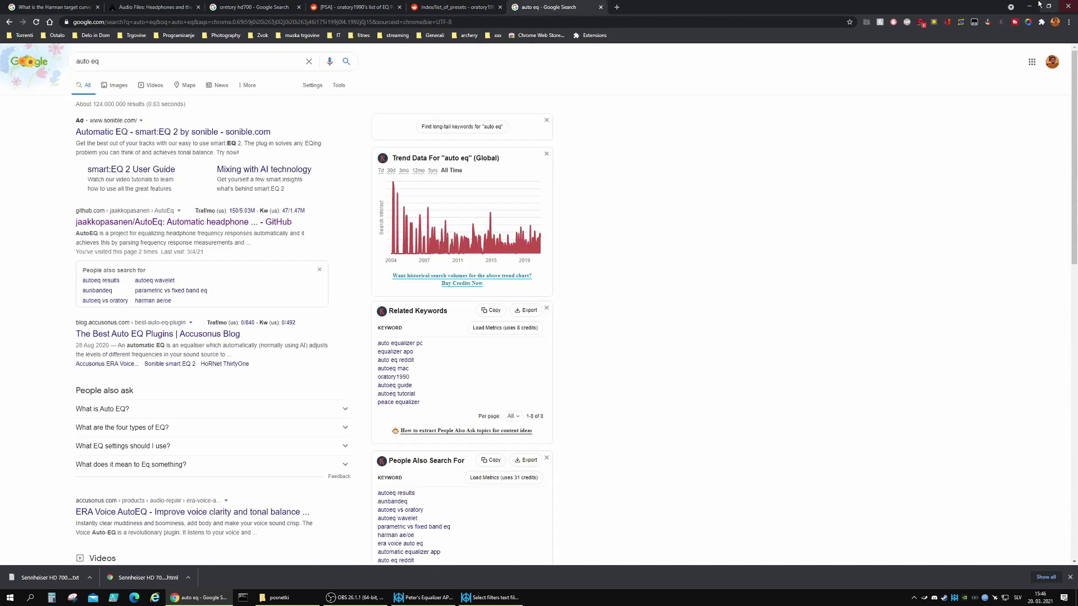
{"action": "left_click", "coordinate": [1029, 6]}
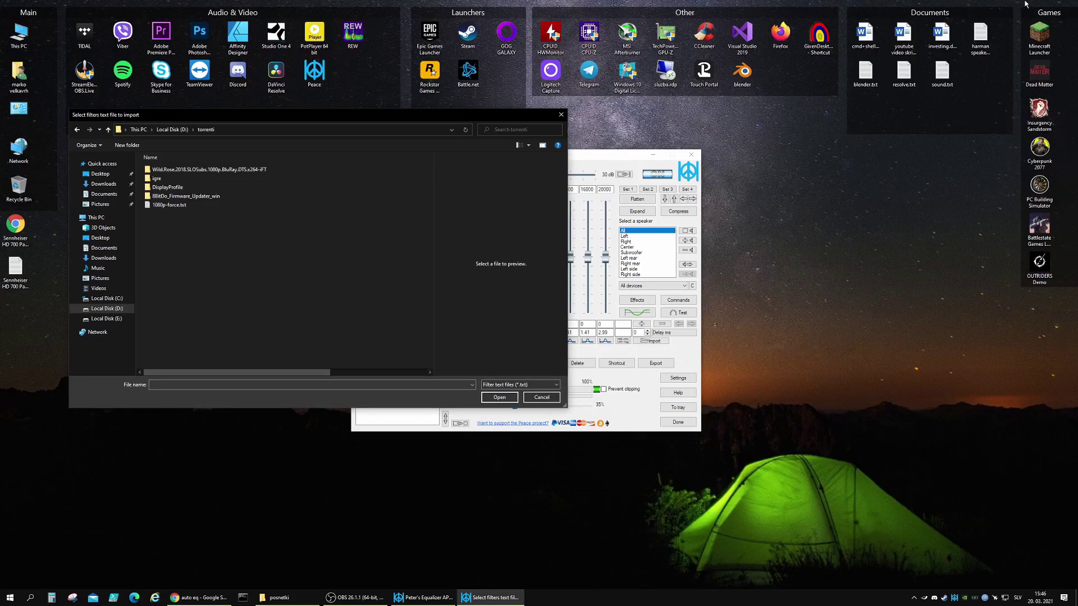
- In Peace, dismiss the already open file dialog and import the filters from Sennheiser HD 700 ParametricEQ.txt on the Desktop
{"action": "left_click", "coordinate": [542, 397]}
{"action": "left_click", "coordinate": [651, 341]}
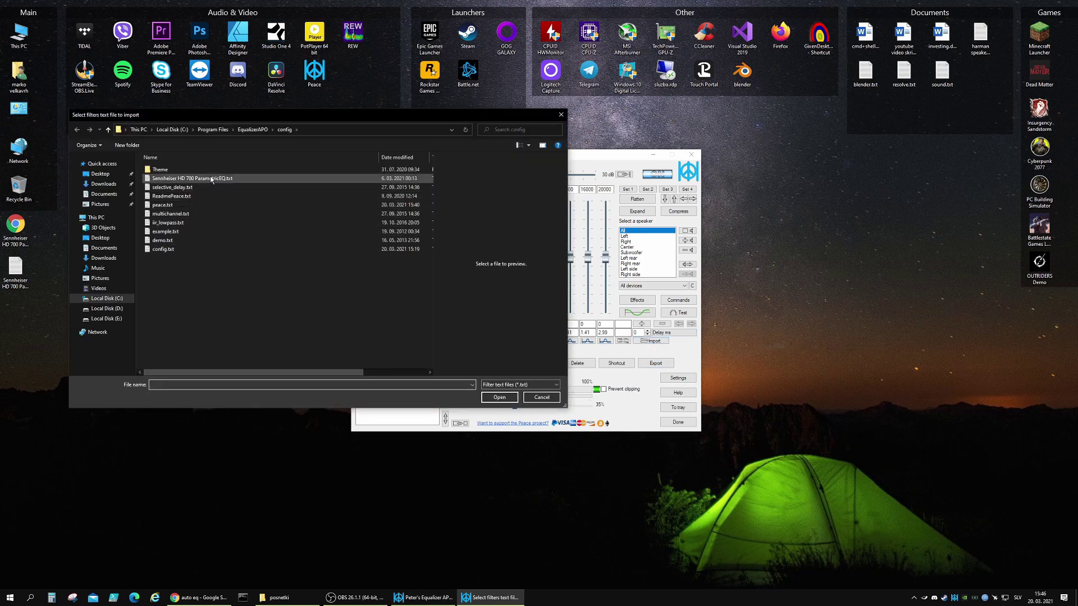
{"action": "left_click", "coordinate": [100, 174]}
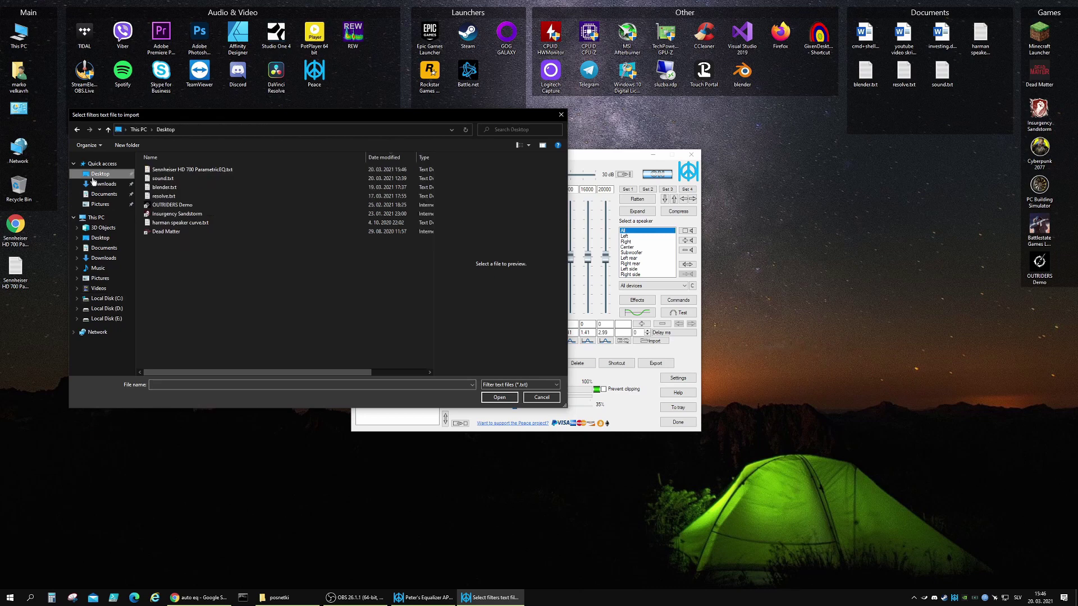
{"action": "left_click", "coordinate": [225, 166]}
{"action": "left_click", "coordinate": [226, 166]}
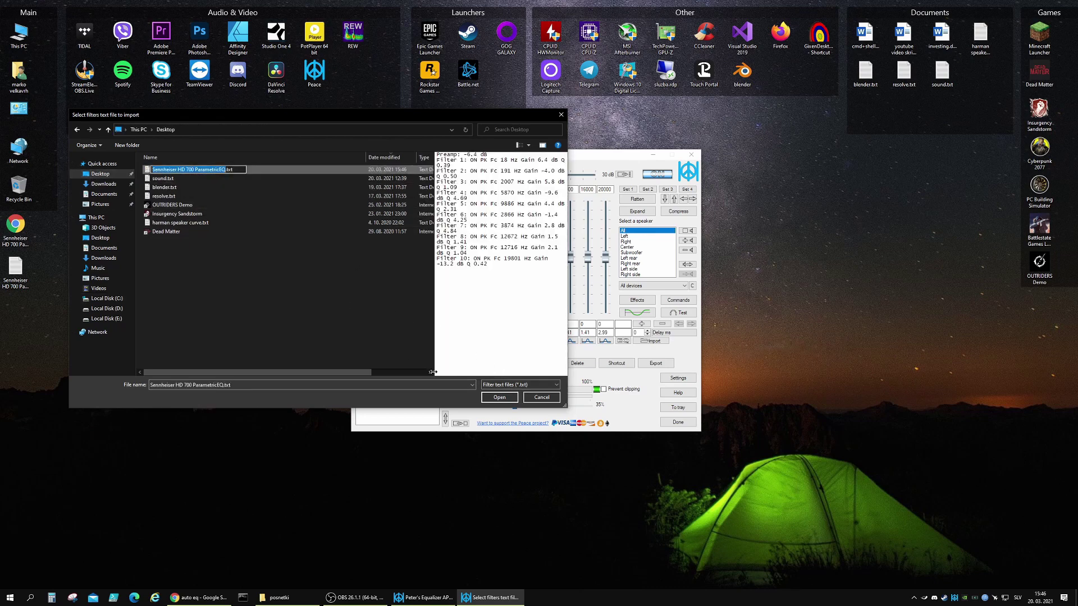
{"action": "left_click", "coordinate": [499, 397]}
{"action": "left_click", "coordinate": [499, 397]}
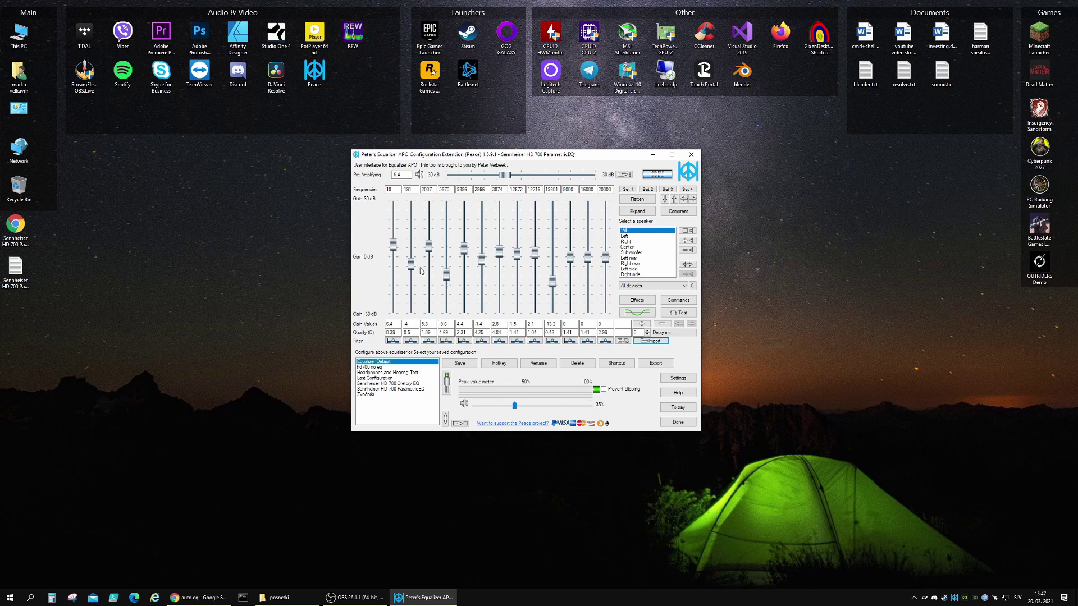
- Graph the imported EQ beside the Peace window, activate Sennheiser HD 700 Oretory EQ without saving to compare curves, and close the graph
{"action": "left_click", "coordinate": [641, 315]}
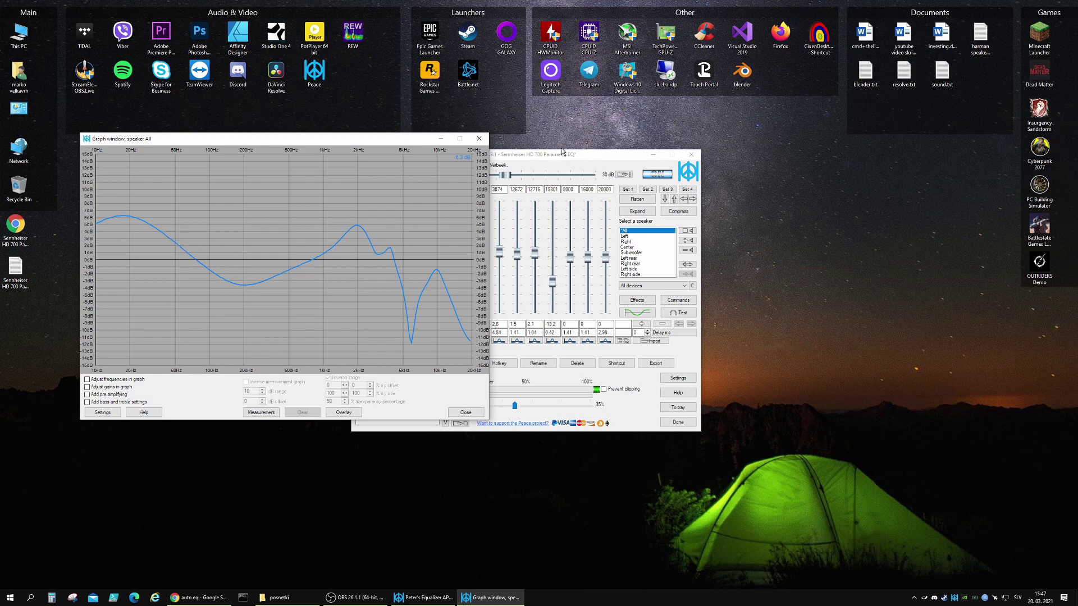
{"action": "left_click_drag", "start_coordinate": [556, 155], "coordinate": [728, 144]}
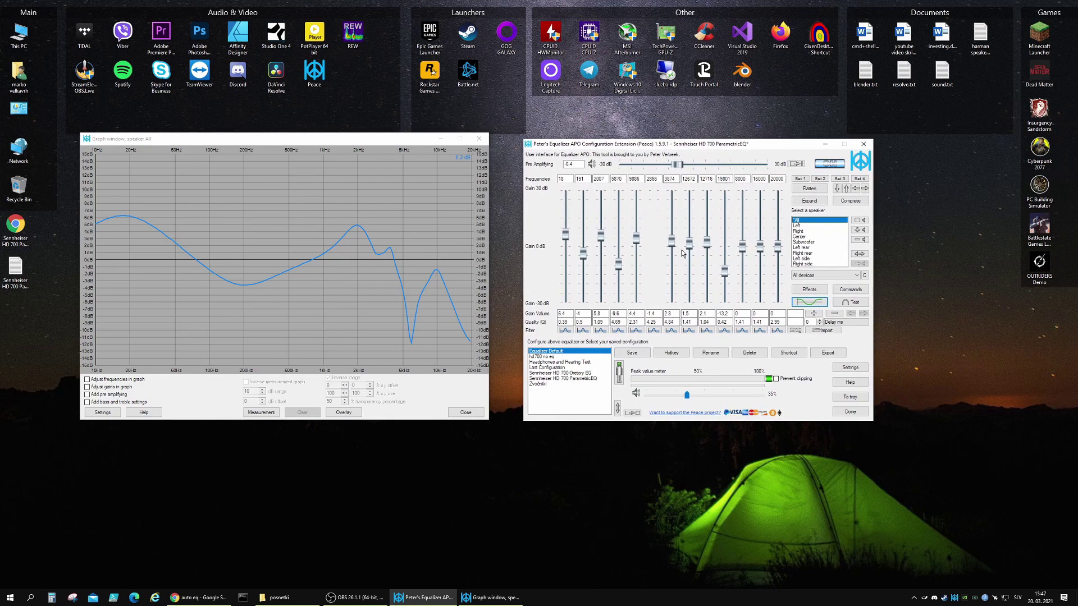
{"action": "left_click", "coordinate": [575, 373]}
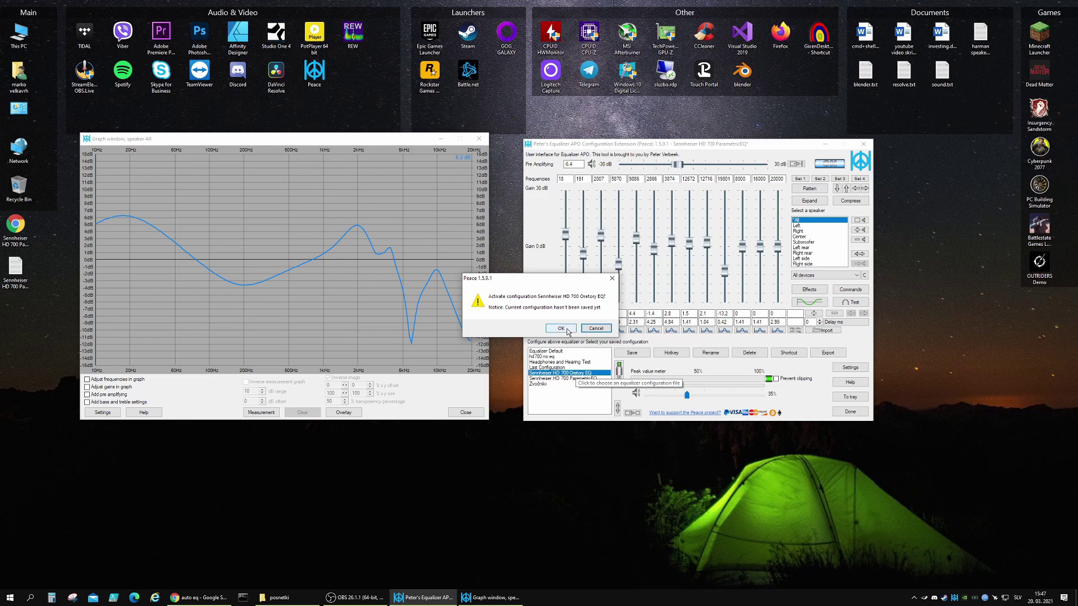
{"action": "left_click", "coordinate": [558, 329]}
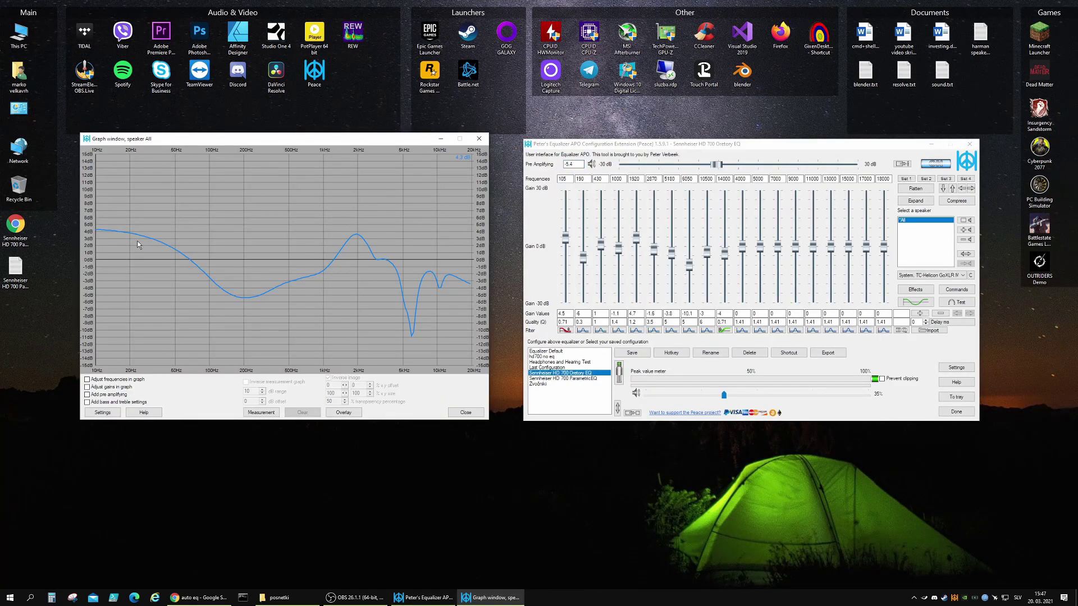
{"action": "left_click", "coordinate": [479, 139]}
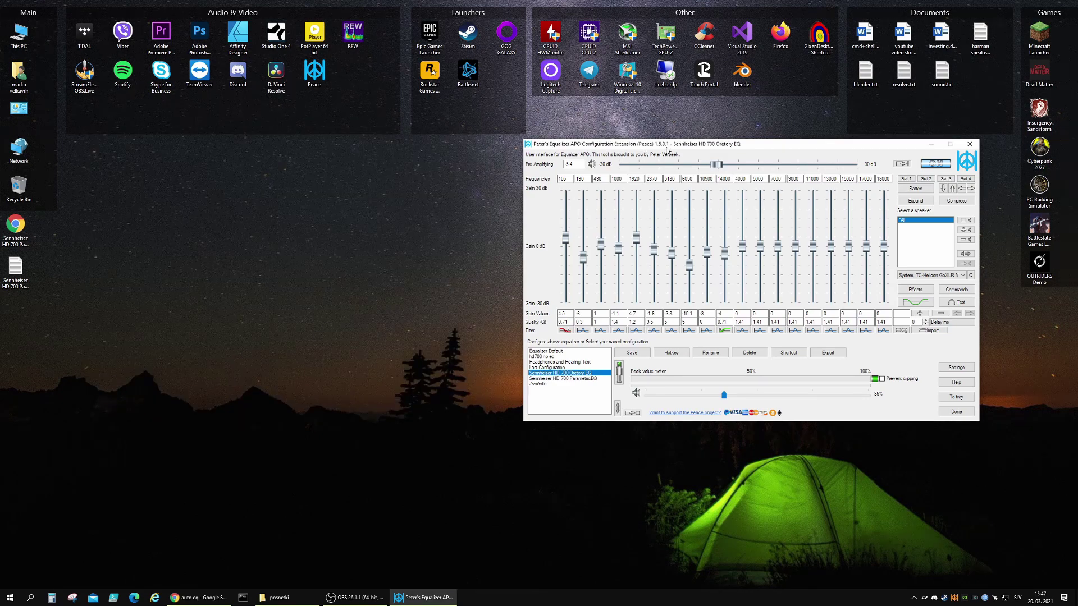
{"action": "left_click_drag", "start_coordinate": [667, 149], "coordinate": [400, 180]}
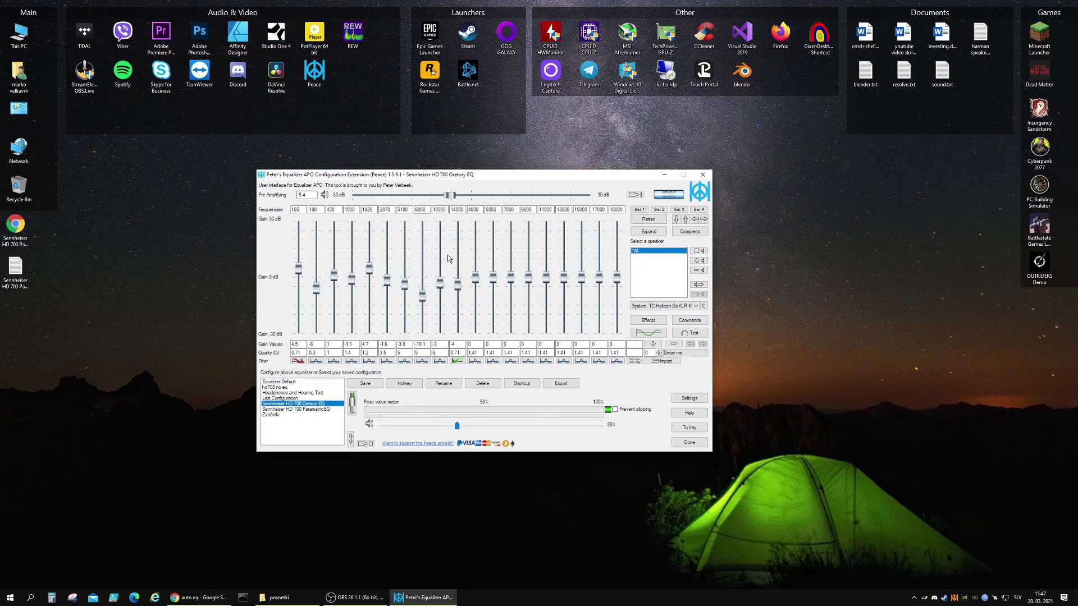